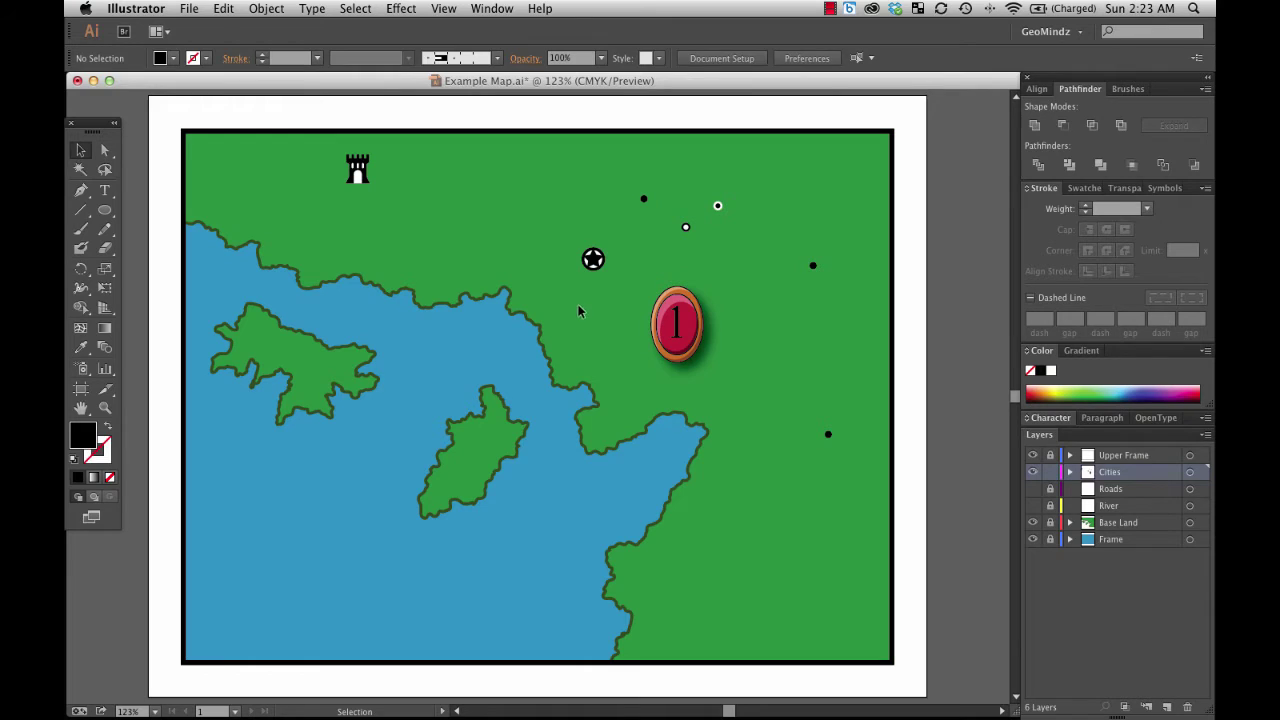
Duplicate the star marker and move the copy up and to the left
{"action": "left_click_drag", "start_coordinate": [564, 247], "coordinate": [618, 305]}
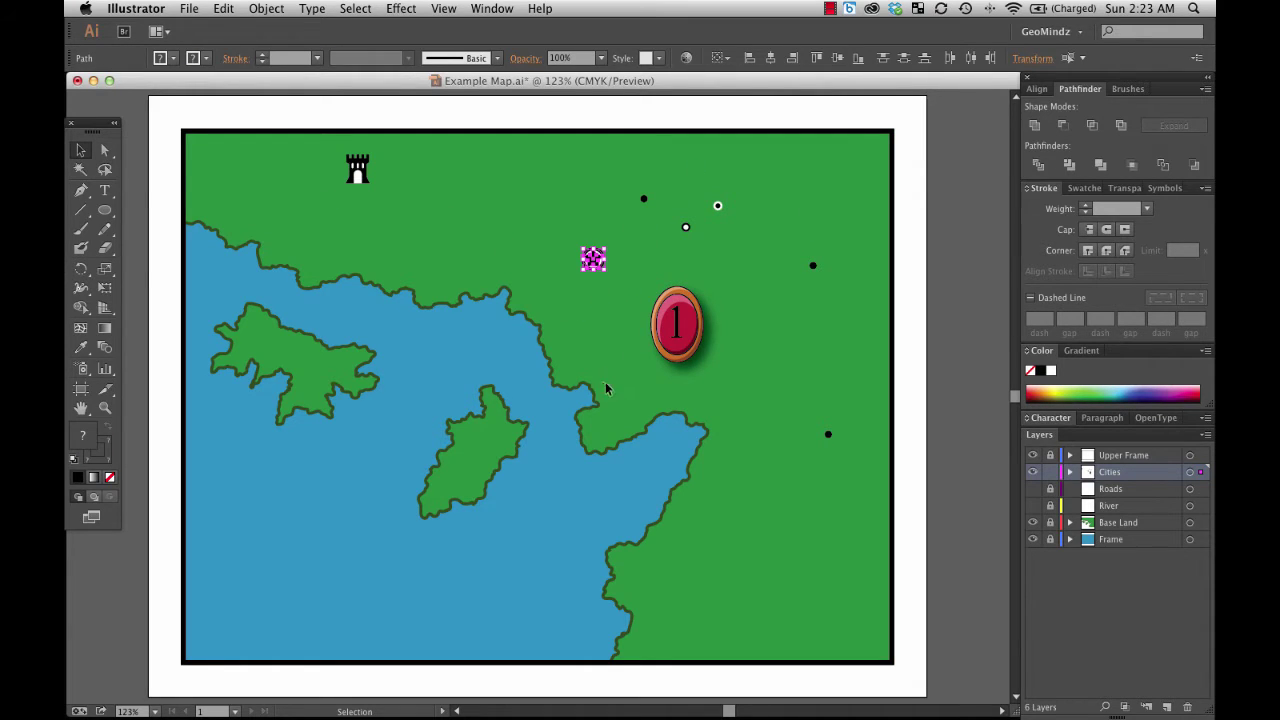
{"action": "key", "text": "a"}
{"action": "key", "text": "super+v"}
{"action": "key", "text": "v"}
{"action": "left_click_drag", "start_coordinate": [540, 399], "coordinate": [468, 196]}
{"action": "left_click", "coordinate": [505, 233]}
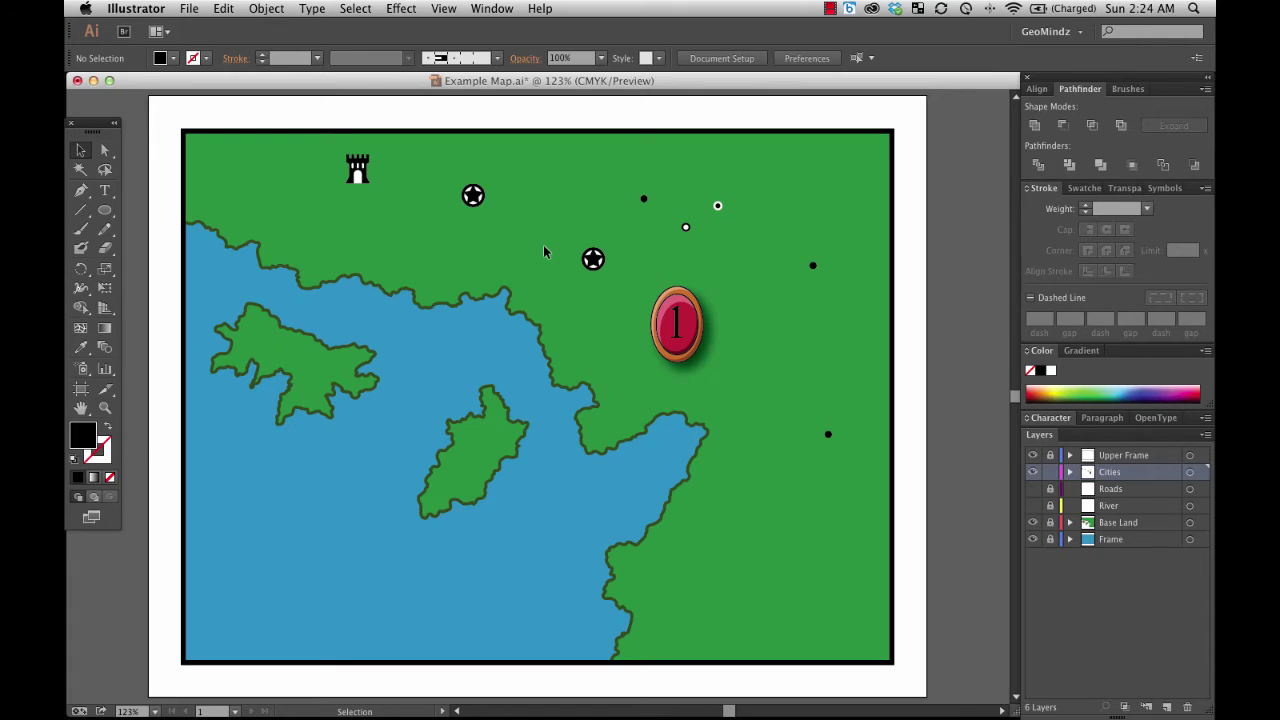
Duplicate the castle tower and place the copy on the lower coastline
{"action": "left_click", "coordinate": [362, 172]}
{"action": "key", "text": "a"}
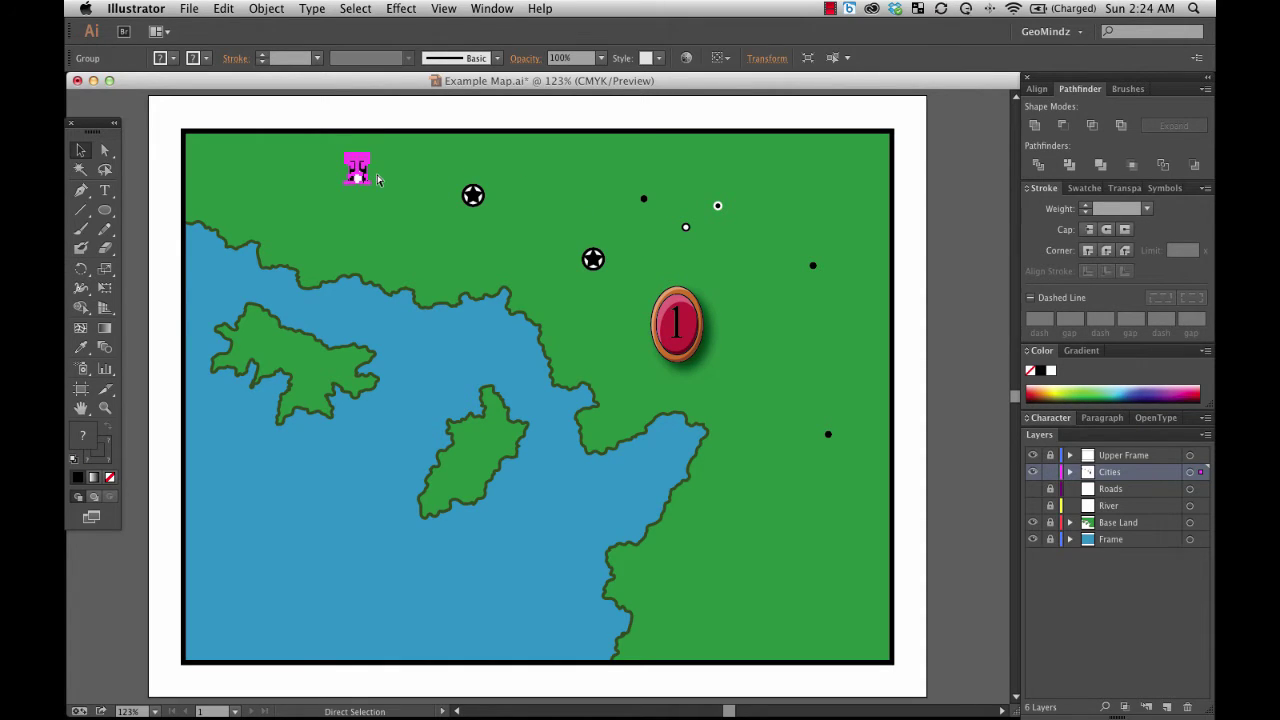
{"action": "left_click_drag", "start_coordinate": [377, 175], "coordinate": [669, 514]}
{"action": "left_click", "coordinate": [710, 483]}
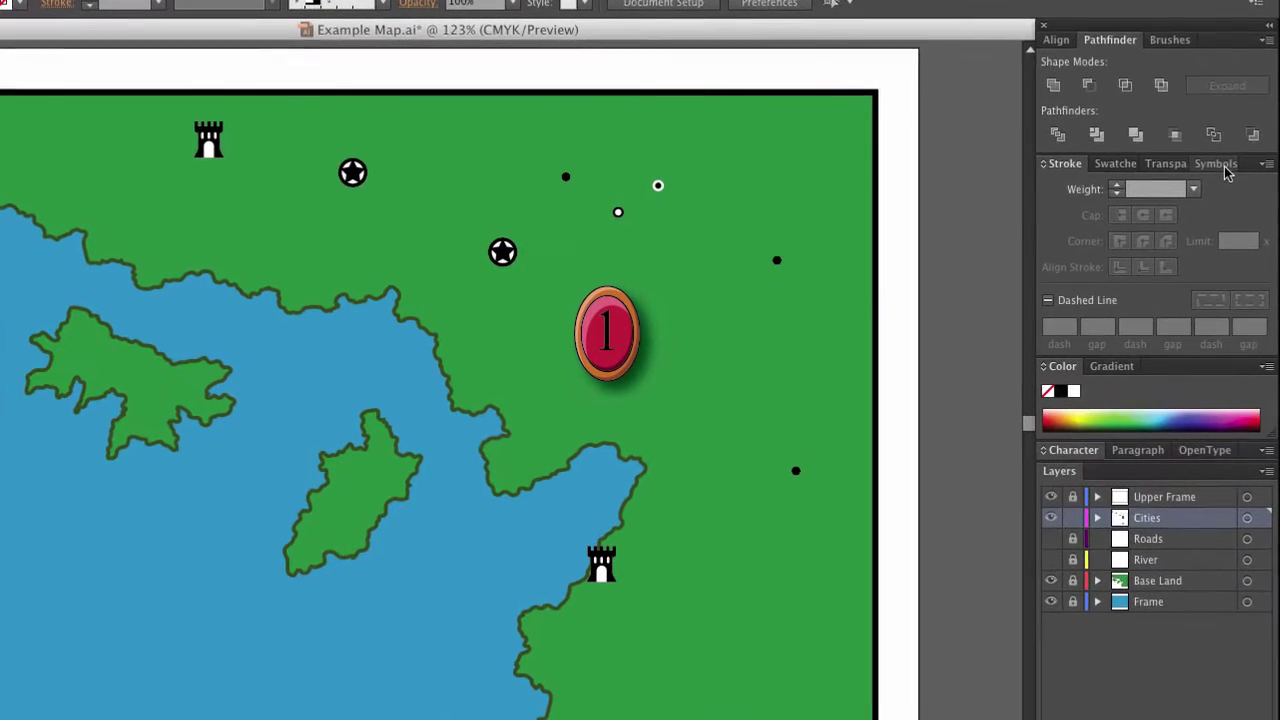
Place a Vector Grime ink-splat symbol on the land beside the red numbered badge
{"action": "left_click", "coordinate": [1220, 166]}
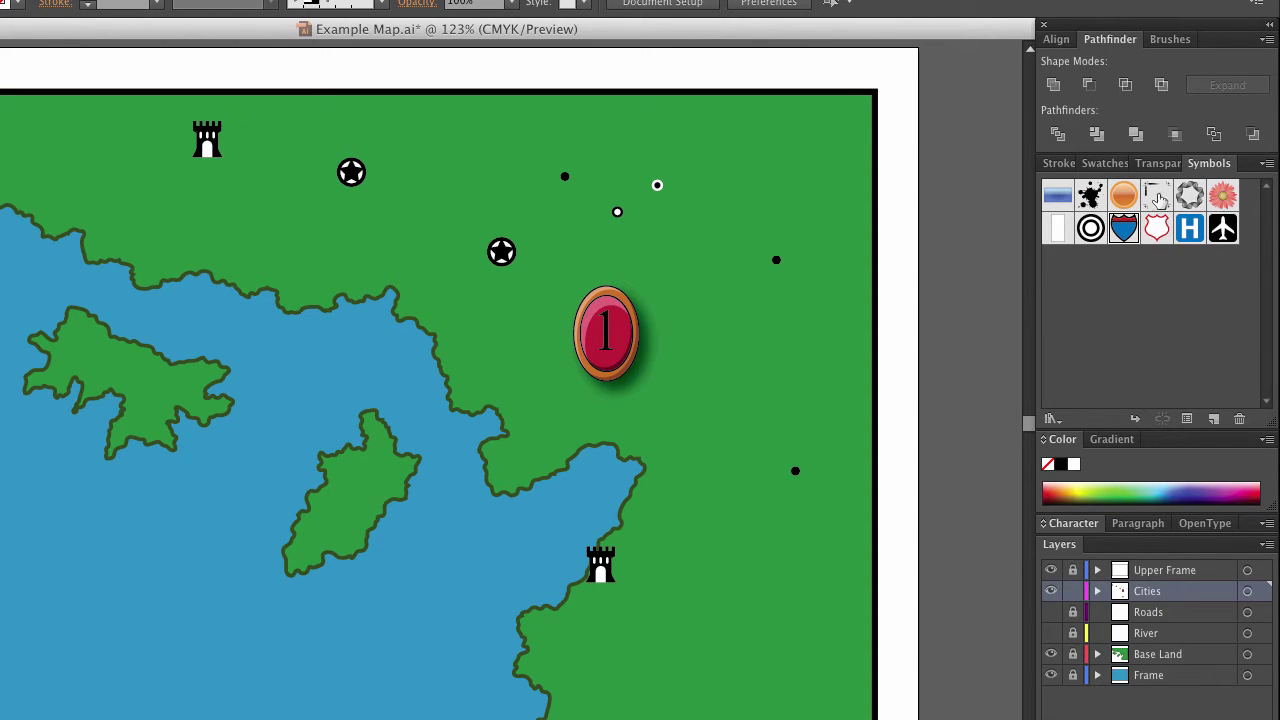
{"action": "left_click", "coordinate": [1091, 197]}
{"action": "left_click_drag", "start_coordinate": [1091, 197], "coordinate": [715, 286]}
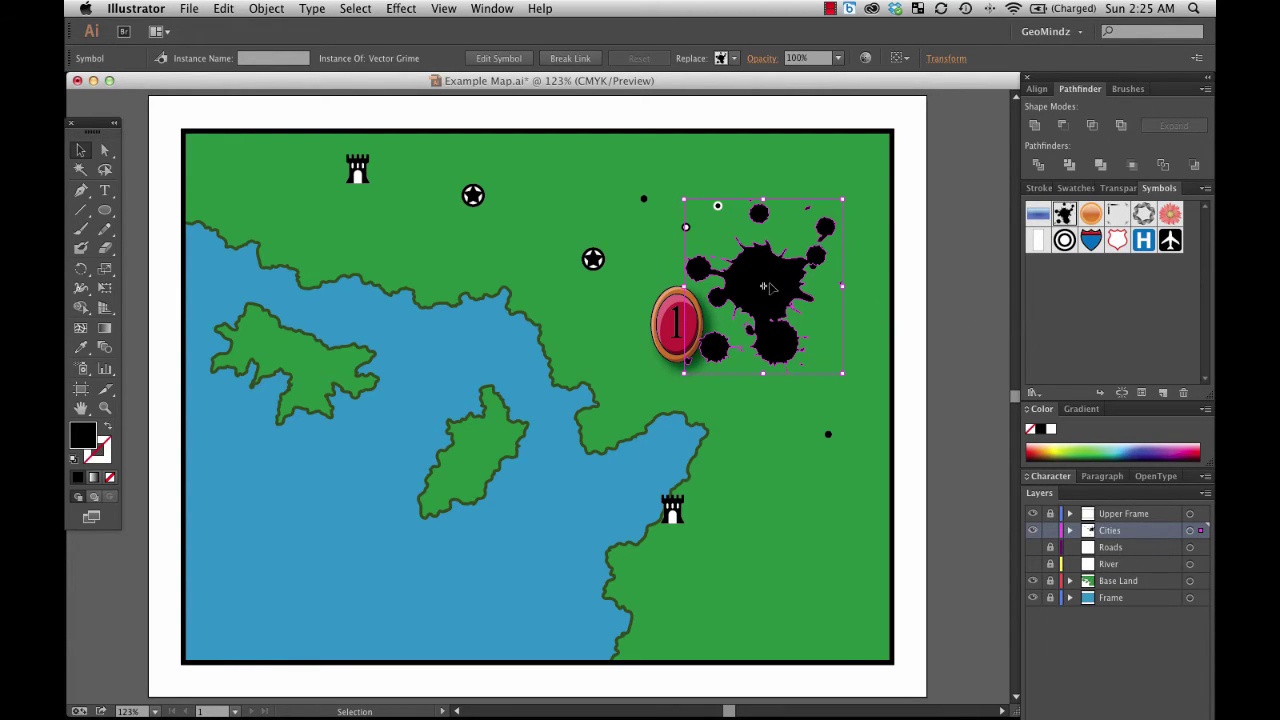
Move the Vector Grime ink splat toward the upper right
{"action": "left_click_drag", "start_coordinate": [763, 287], "coordinate": [822, 288]}
{"action": "left_click", "coordinate": [897, 247]}
{"action": "left_click", "coordinate": [808, 303]}
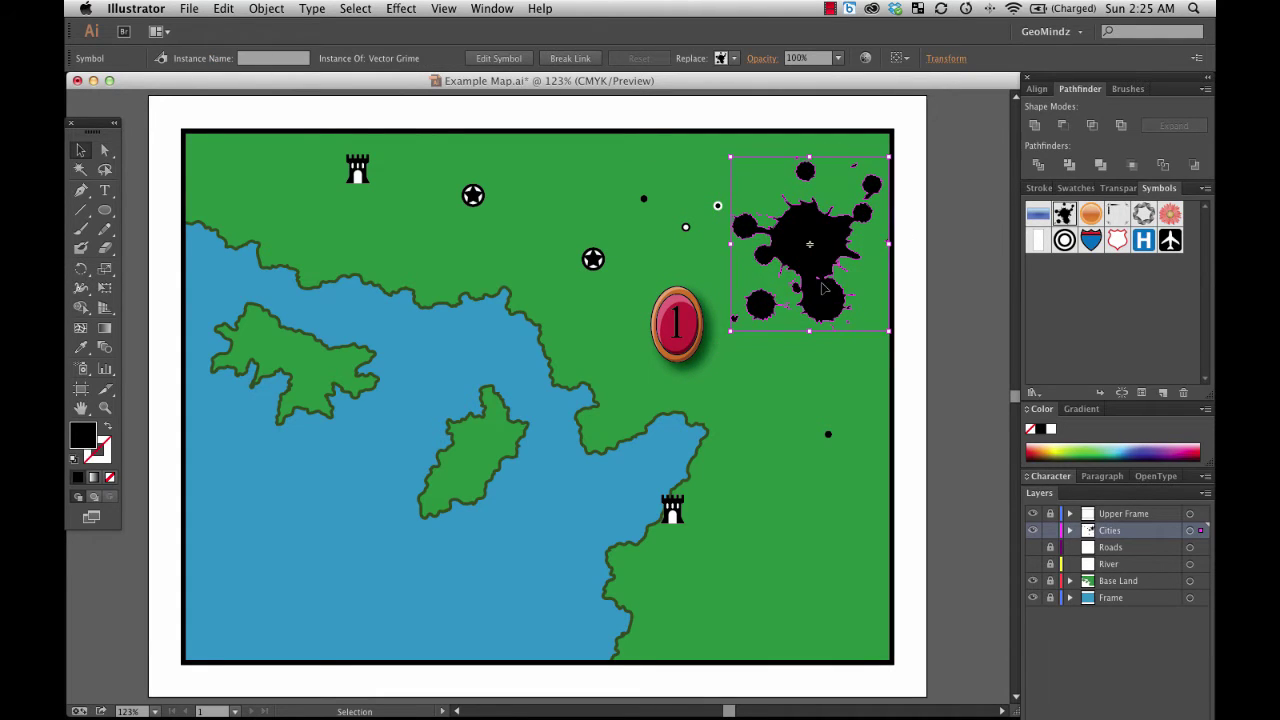
Place an Illuminated Orange, two Ribbon wreaths and a second Vector Grime splat on the map
{"action": "left_click_drag", "start_coordinate": [1090, 214], "coordinate": [840, 372]}
{"action": "left_click_drag", "start_coordinate": [1143, 214], "coordinate": [574, 210]}
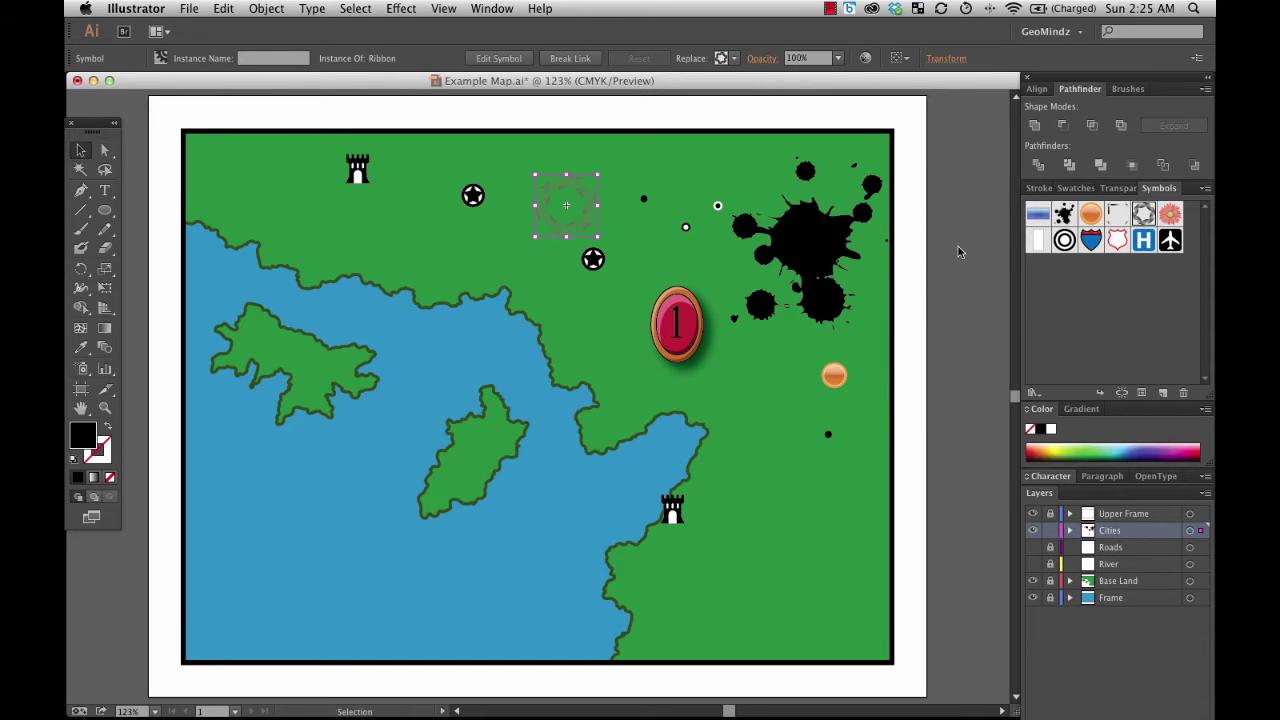
{"action": "left_click_drag", "start_coordinate": [1143, 214], "coordinate": [601, 349]}
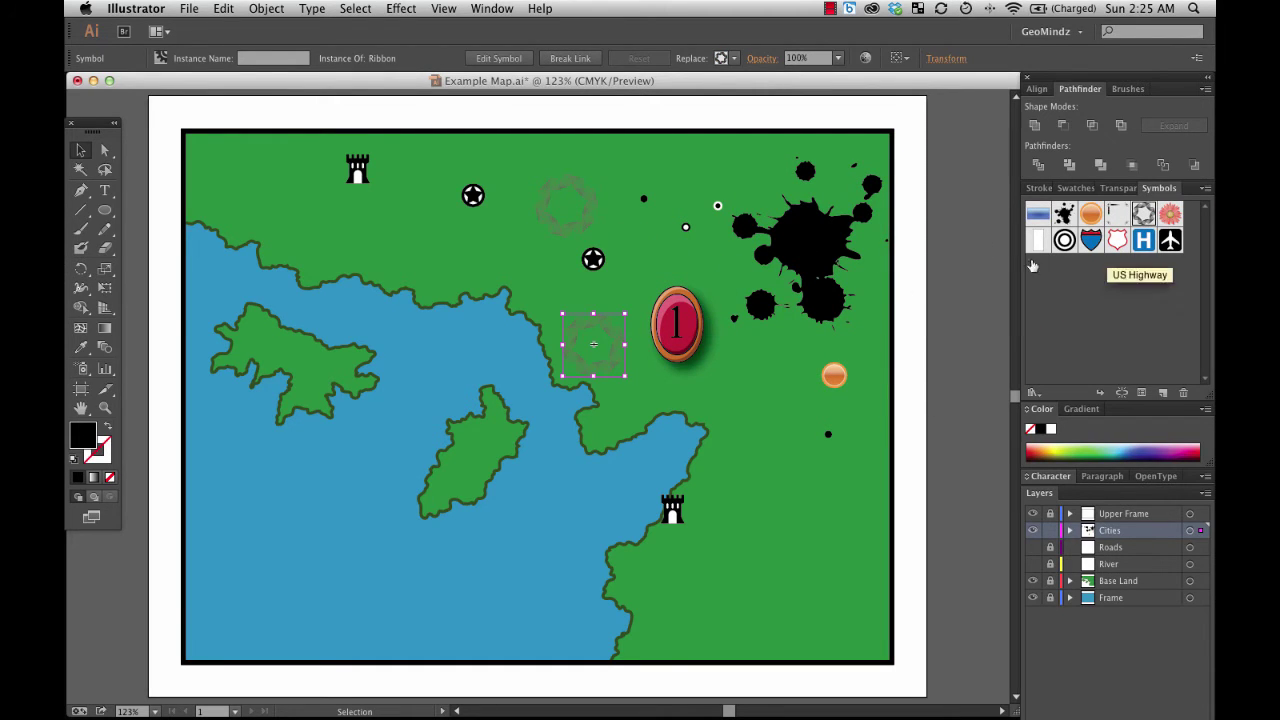
{"action": "left_click_drag", "start_coordinate": [1090, 214], "coordinate": [467, 328]}
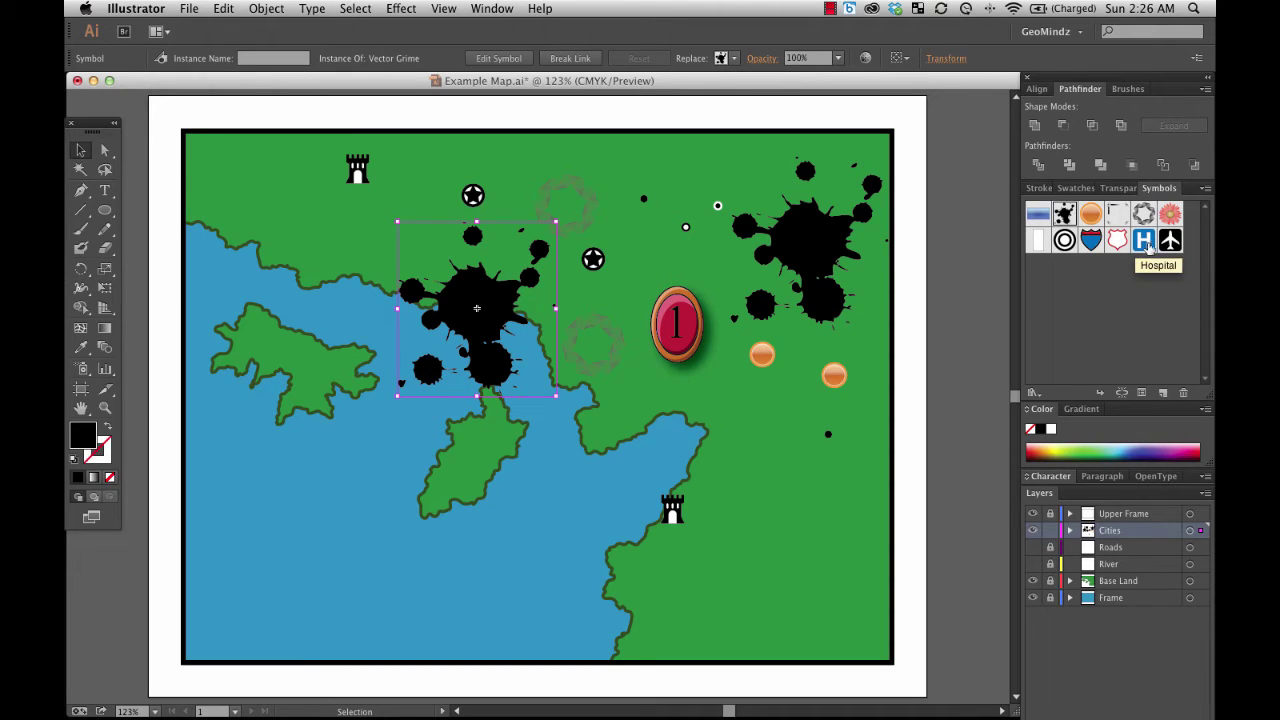
Place City, Interstate Highway, US Highway, Hospital and Airplane symbols across the northern land
{"action": "left_click_drag", "start_coordinate": [1064, 240], "coordinate": [716, 160]}
{"action": "left_click", "coordinate": [906, 239]}
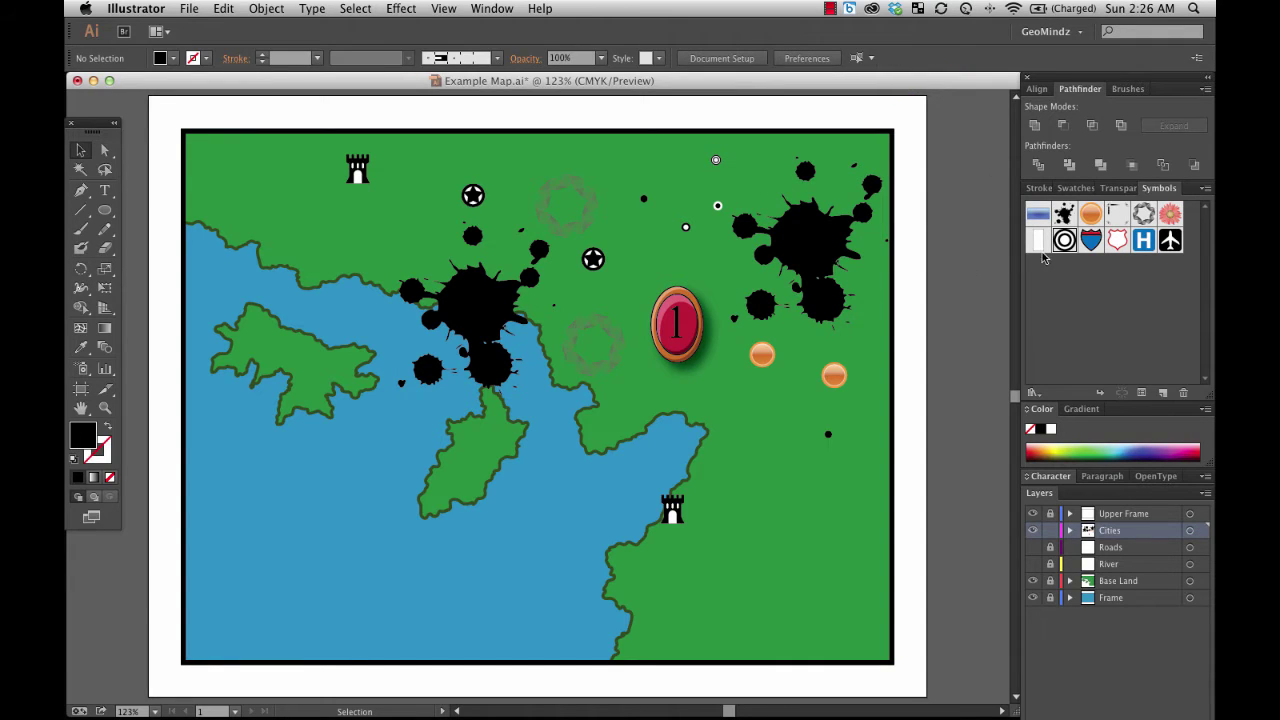
{"action": "left_click_drag", "start_coordinate": [1092, 246], "coordinate": [686, 178]}
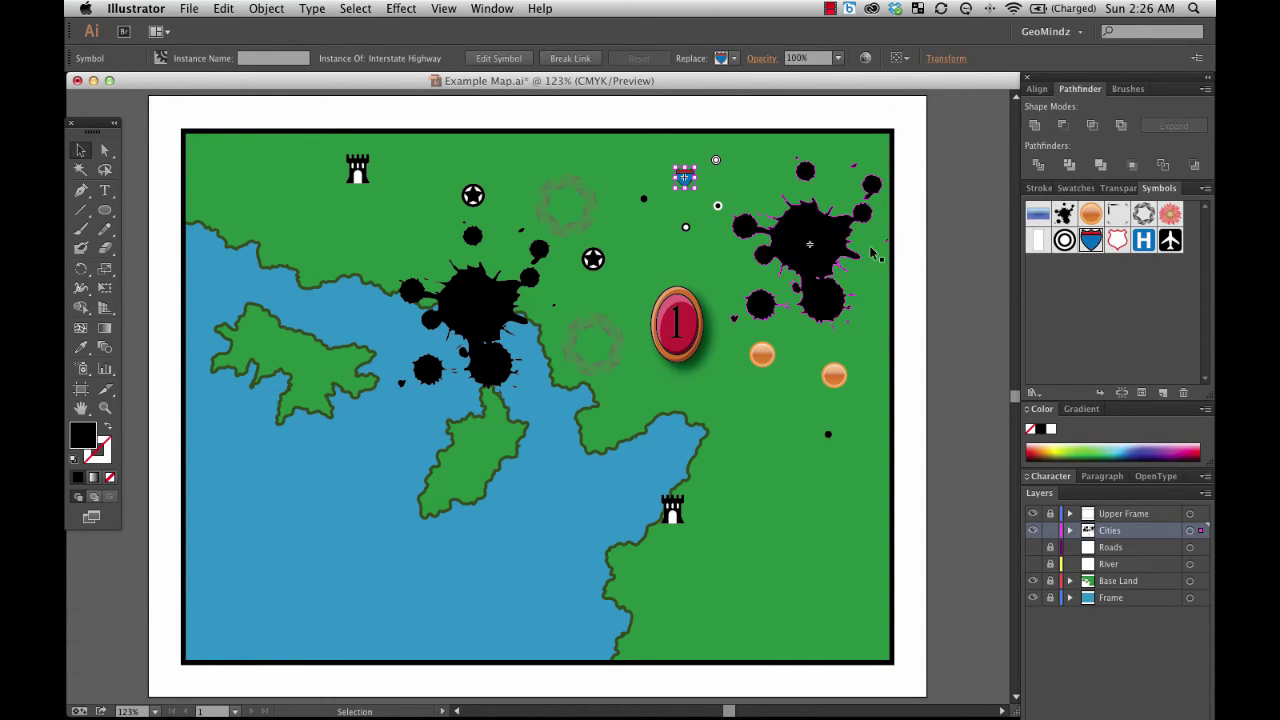
{"action": "left_click", "coordinate": [908, 245]}
{"action": "left_click_drag", "start_coordinate": [1128, 245], "coordinate": [647, 227]}
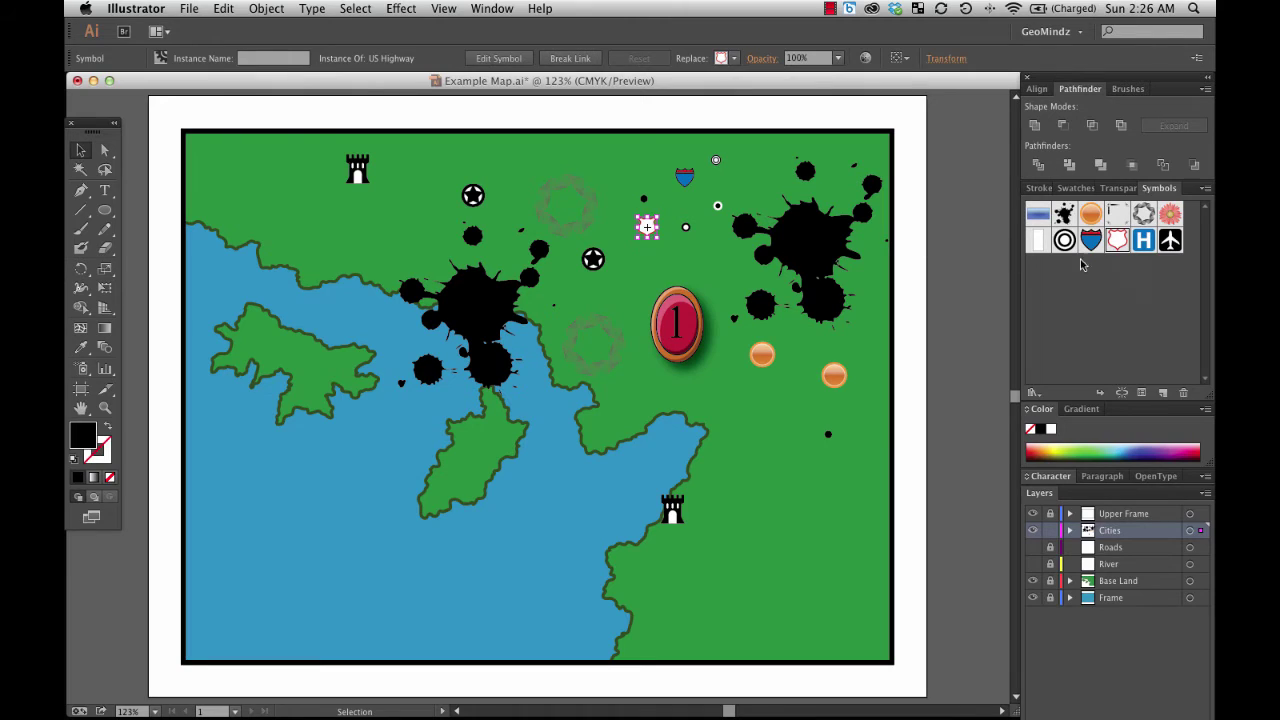
{"action": "left_click_drag", "start_coordinate": [1143, 240], "coordinate": [690, 255]}
{"action": "key", "text": "super+shift+a"}
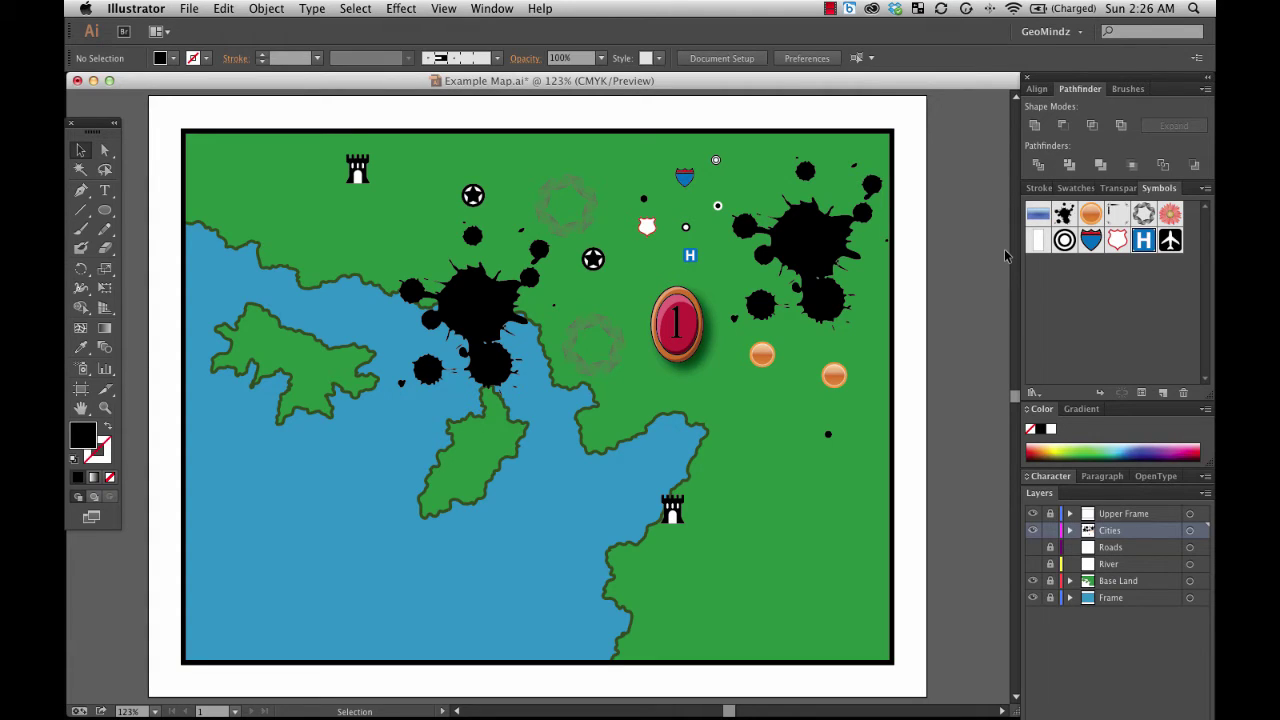
{"action": "left_click_drag", "start_coordinate": [1170, 240], "coordinate": [846, 342]}
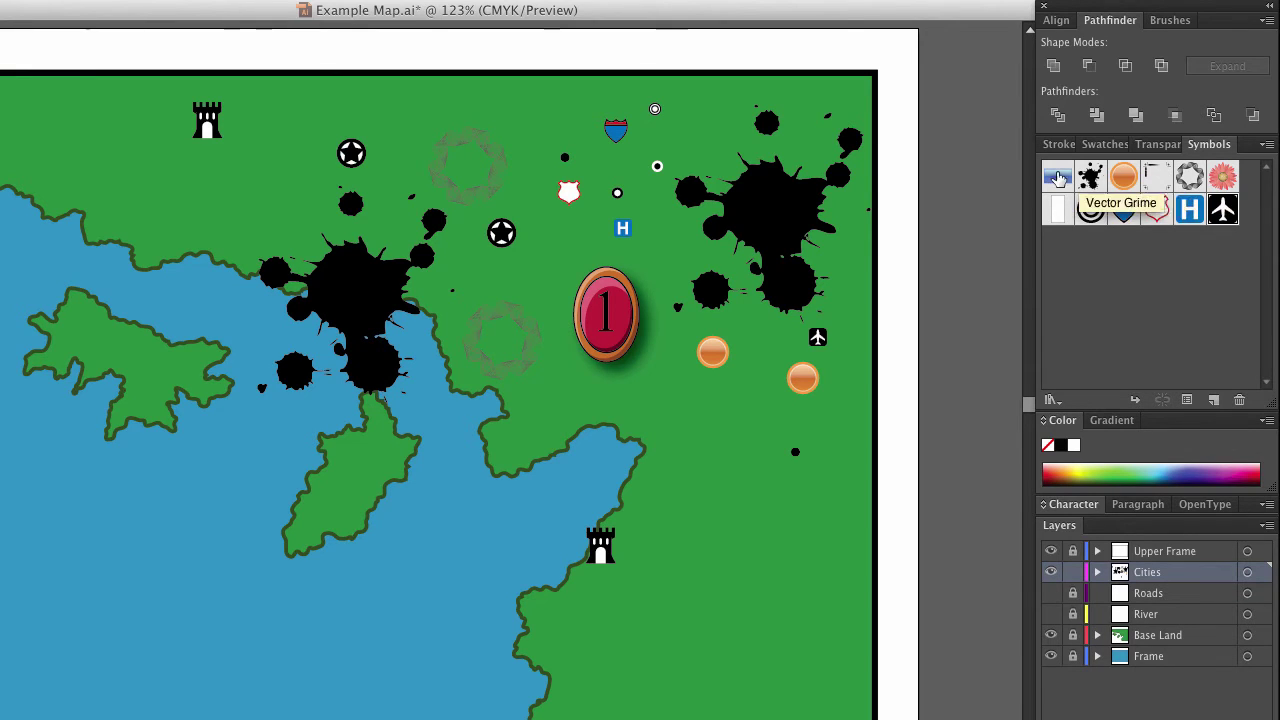
Open the Arrows symbol library and enlarge its panel to show all arrows
{"action": "left_click", "coordinate": [1055, 401]}
{"action": "left_click", "coordinate": [1034, 385]}
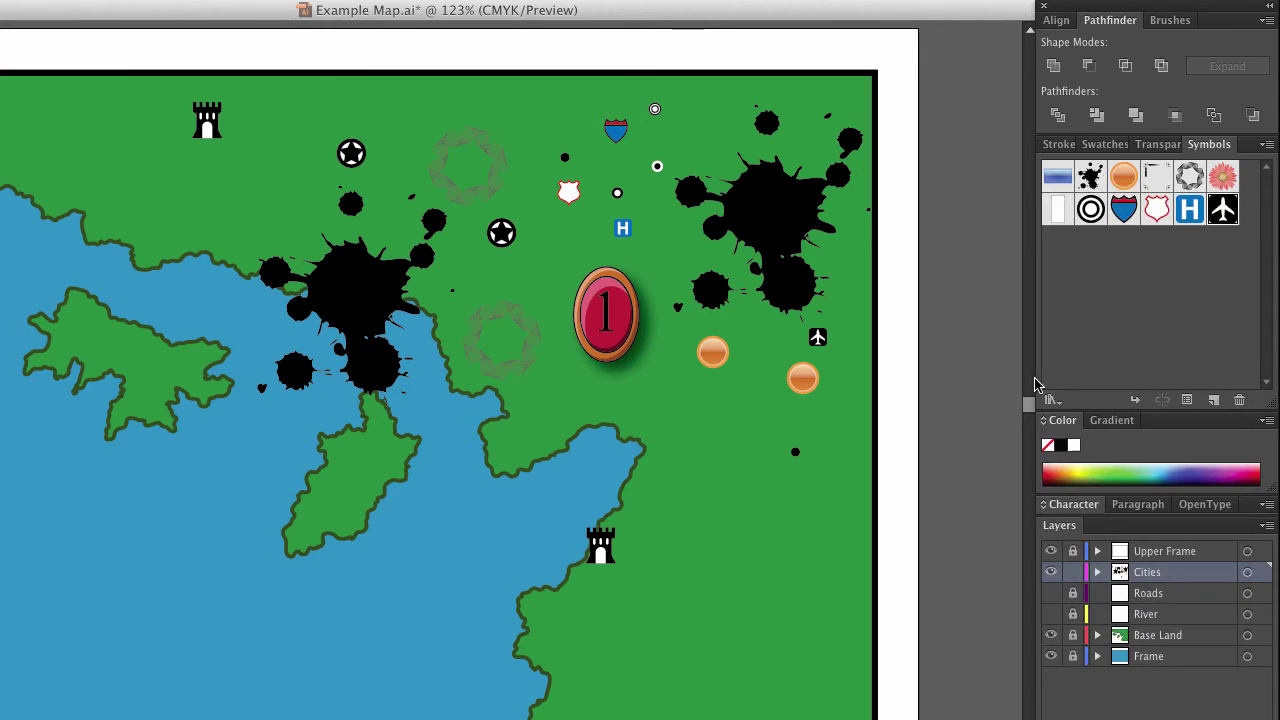
{"action": "left_click", "coordinate": [1058, 408]}
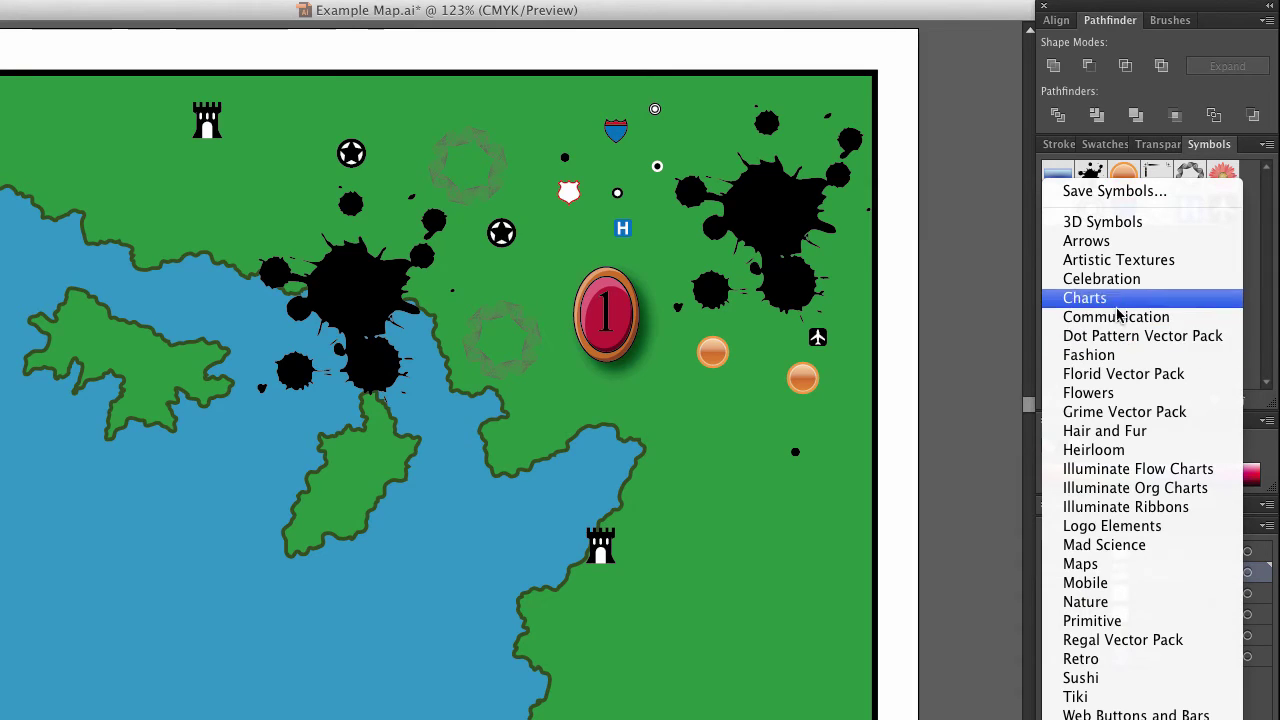
{"action": "left_click", "coordinate": [1117, 245]}
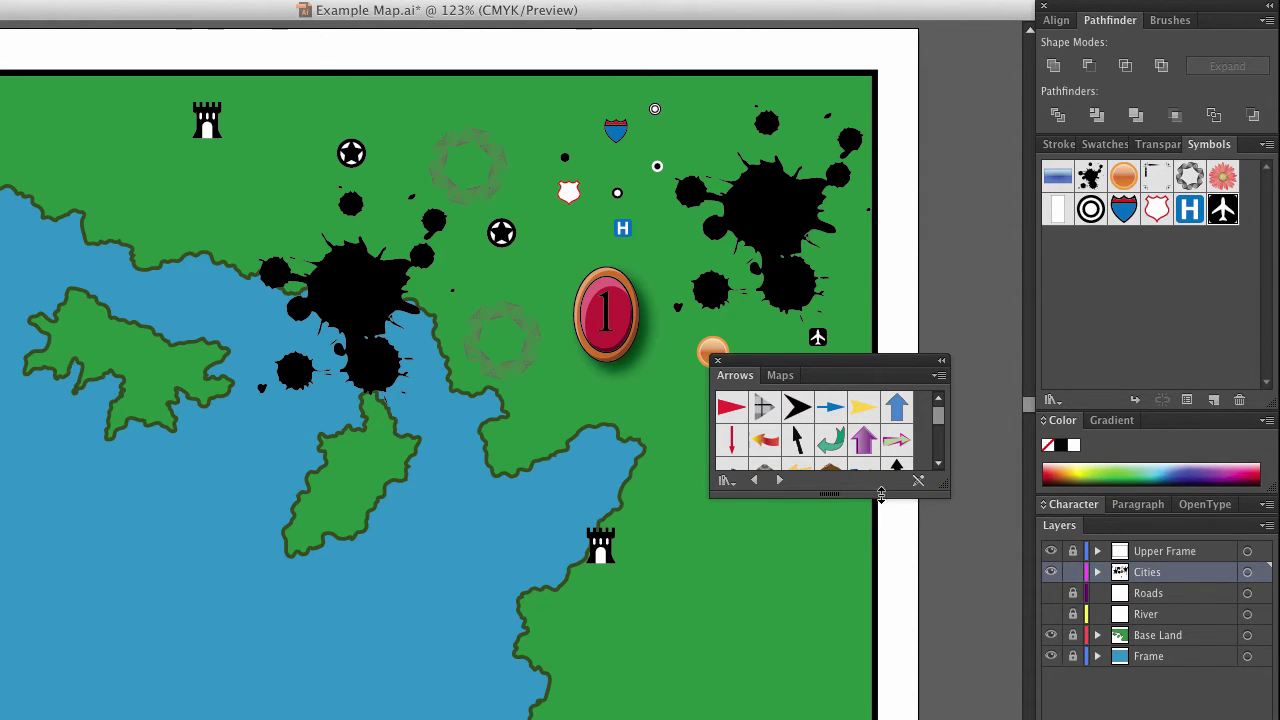
{"action": "left_click_drag", "start_coordinate": [880, 500], "coordinate": [880, 714]}
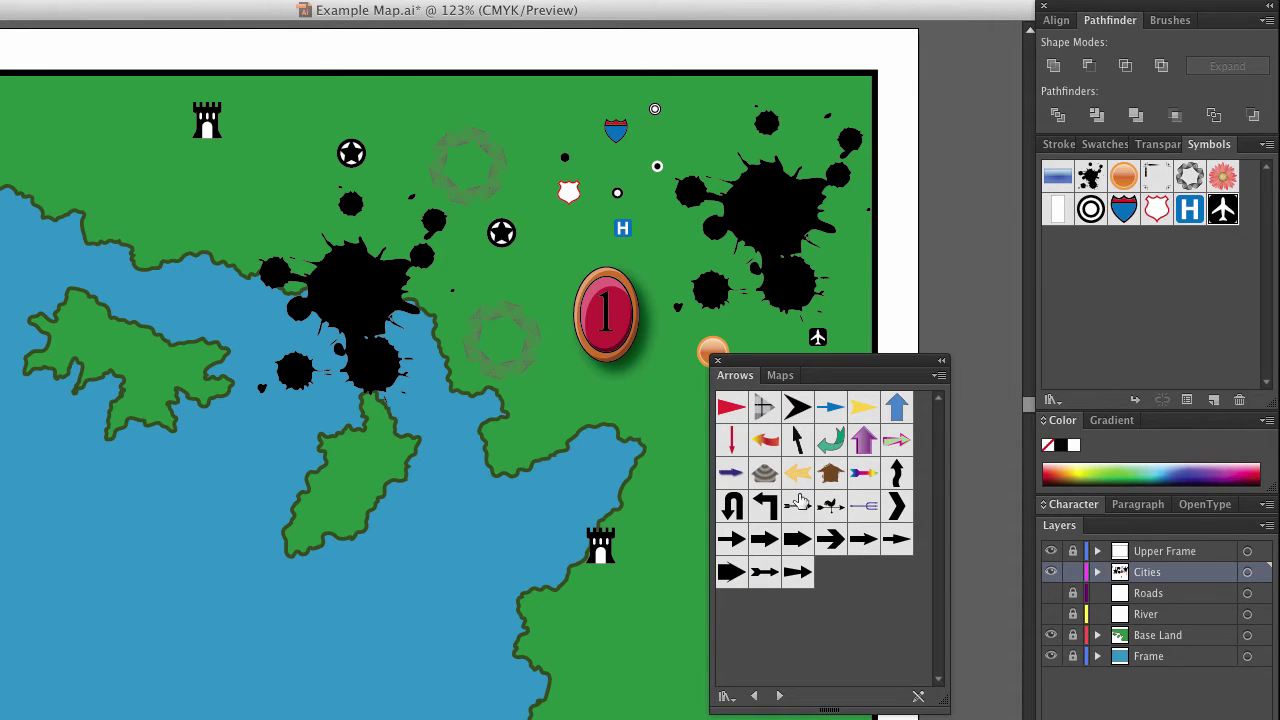
Place the yellow, purple and blue arrow symbols on the map
{"action": "left_click_drag", "start_coordinate": [797, 473], "coordinate": [560, 288]}
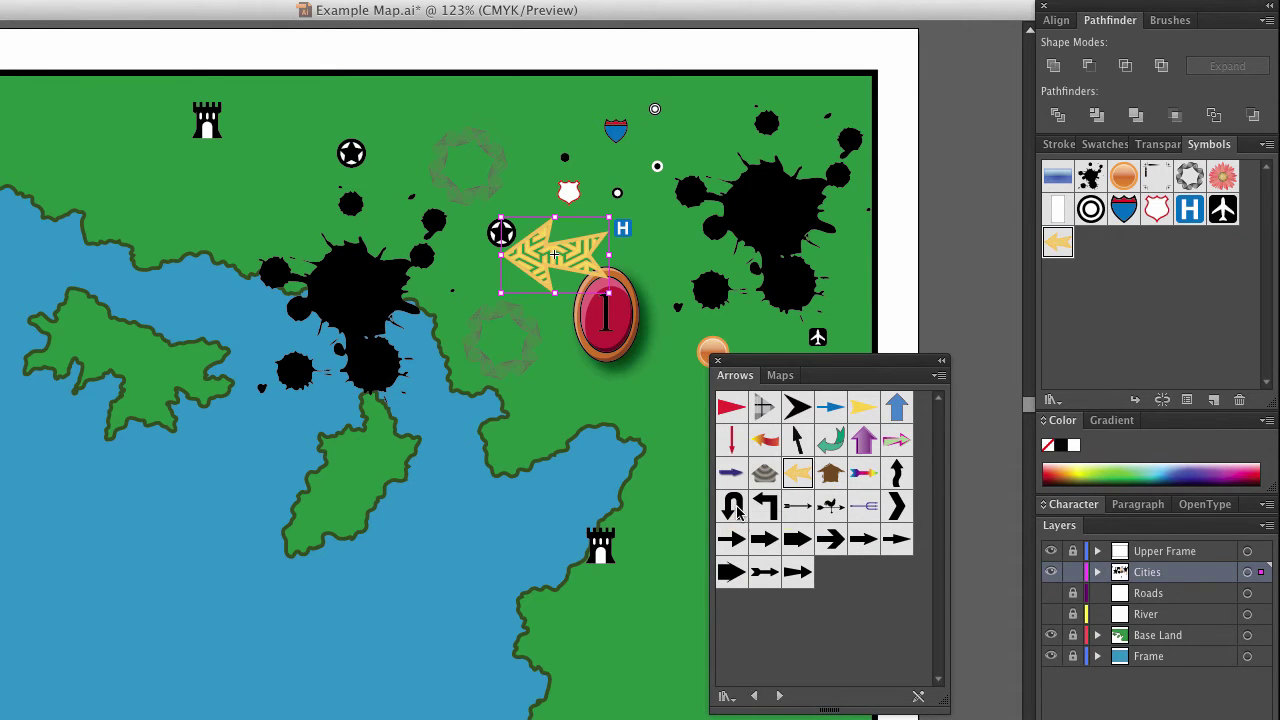
{"action": "left_click_drag", "start_coordinate": [864, 440], "coordinate": [207, 244]}
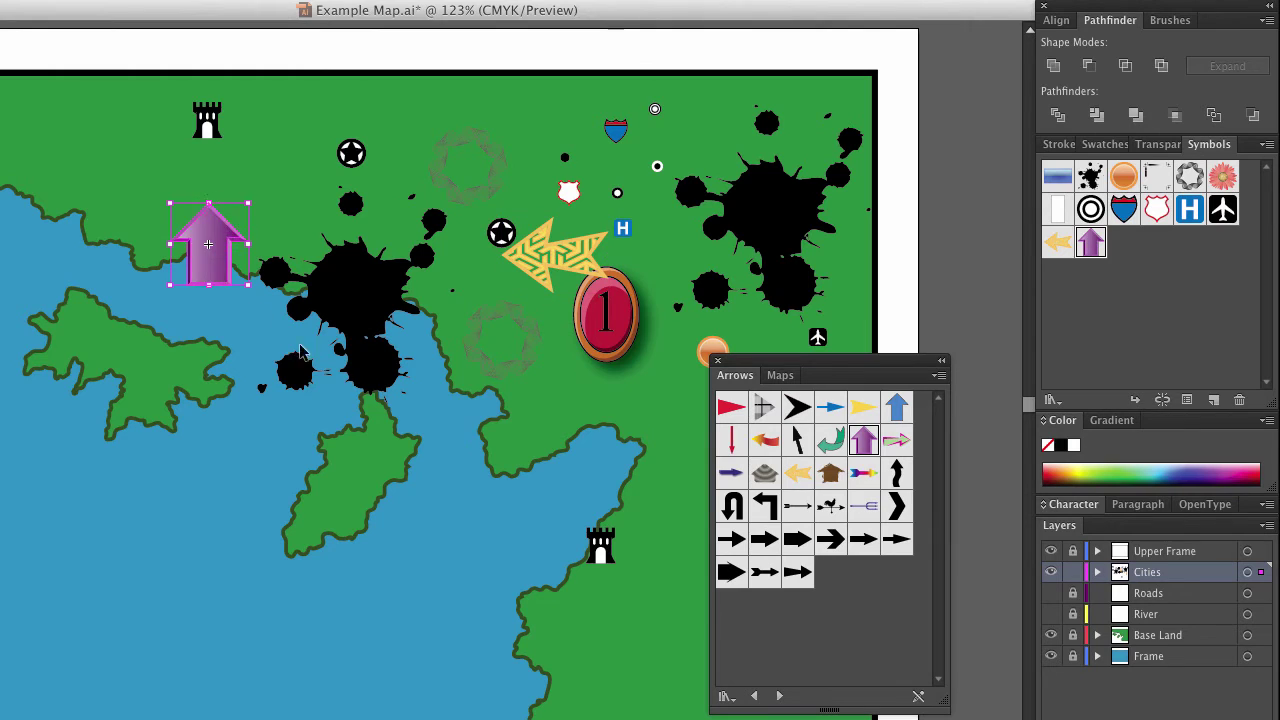
{"action": "left_click_drag", "start_coordinate": [893, 410], "coordinate": [527, 455]}
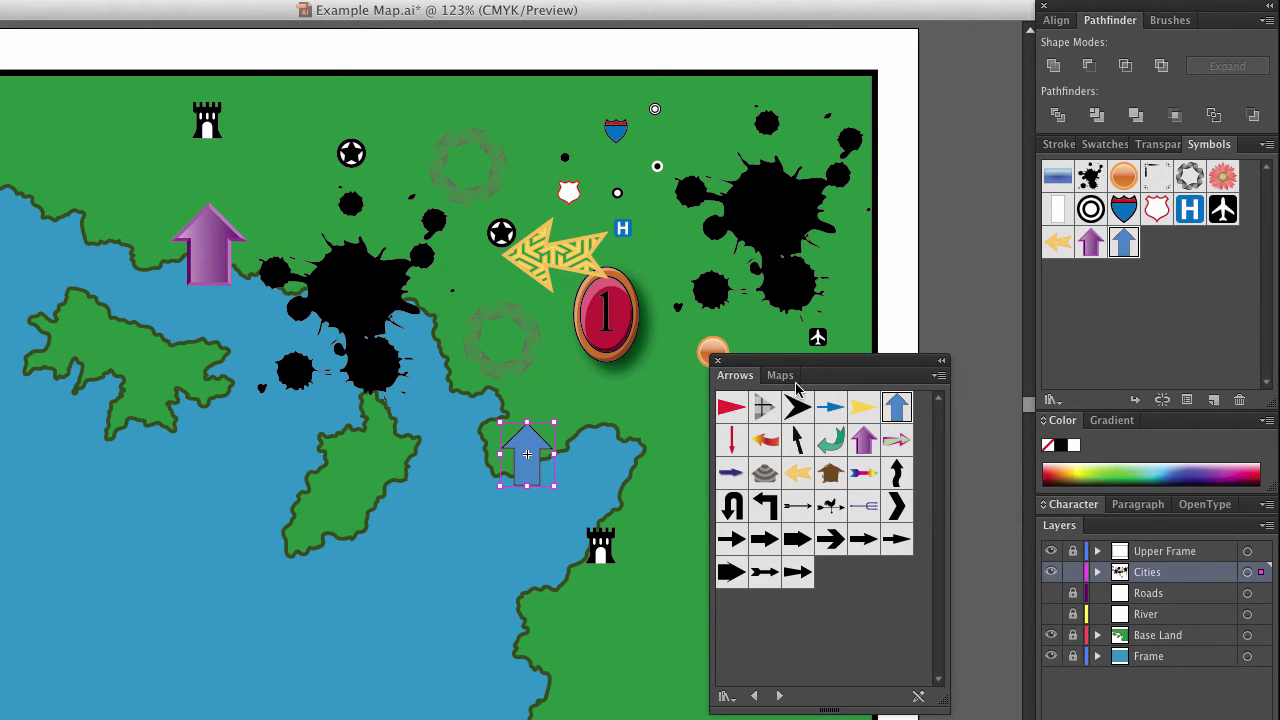
{"action": "left_click", "coordinate": [717, 360]}
{"action": "left_click", "coordinate": [1048, 399]}
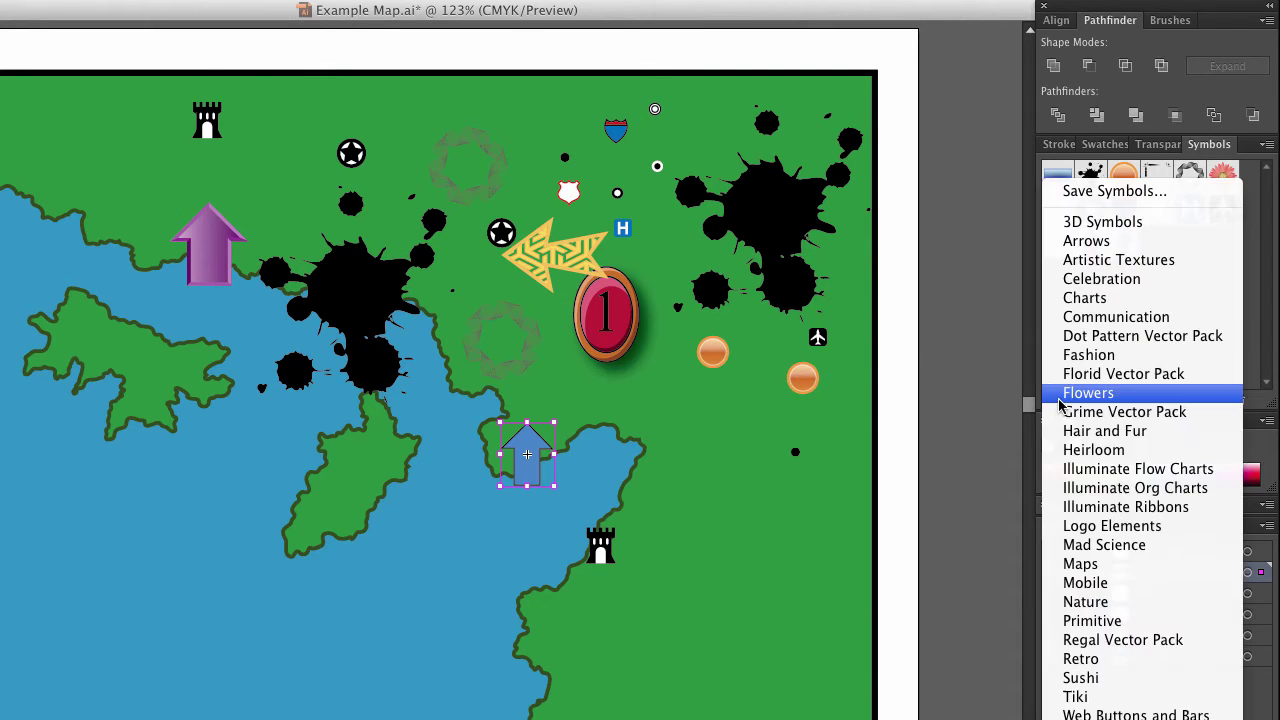
Open the Maps library and place the red picnic-table Rest Area symbol near the coast
{"action": "left_click", "coordinate": [1080, 564]}
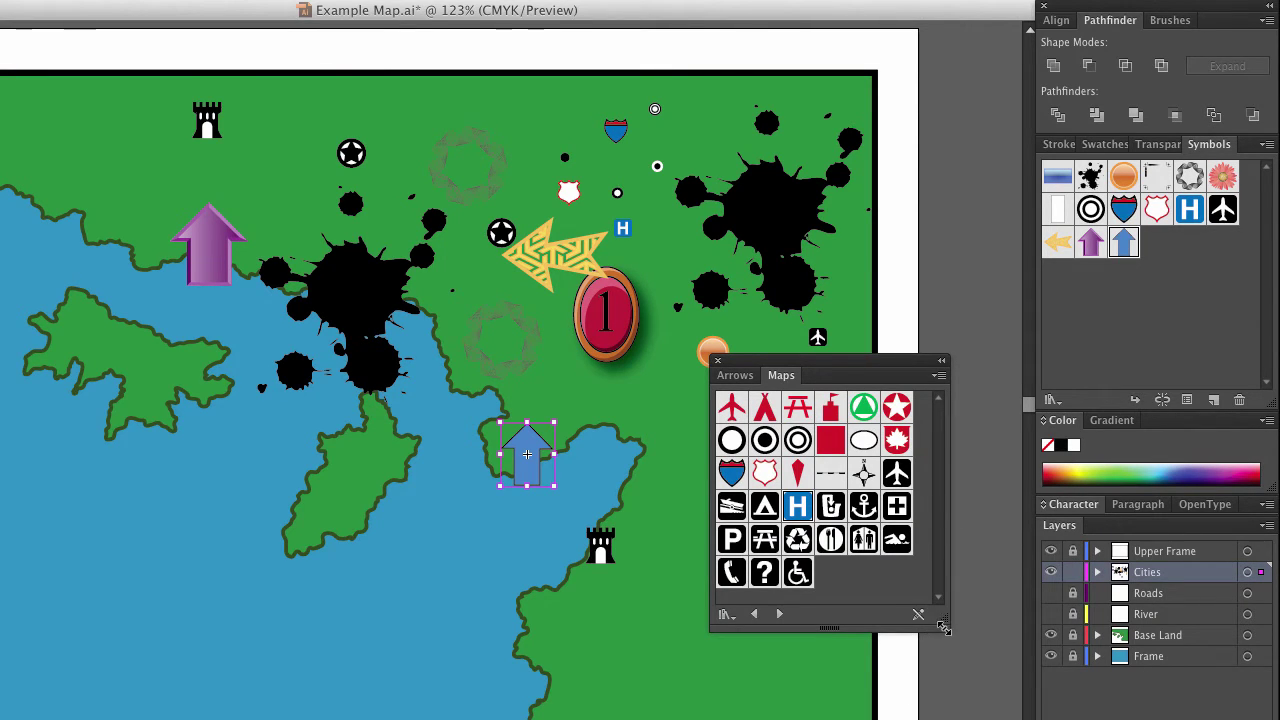
{"action": "left_click_drag", "start_coordinate": [943, 627], "coordinate": [950, 668]}
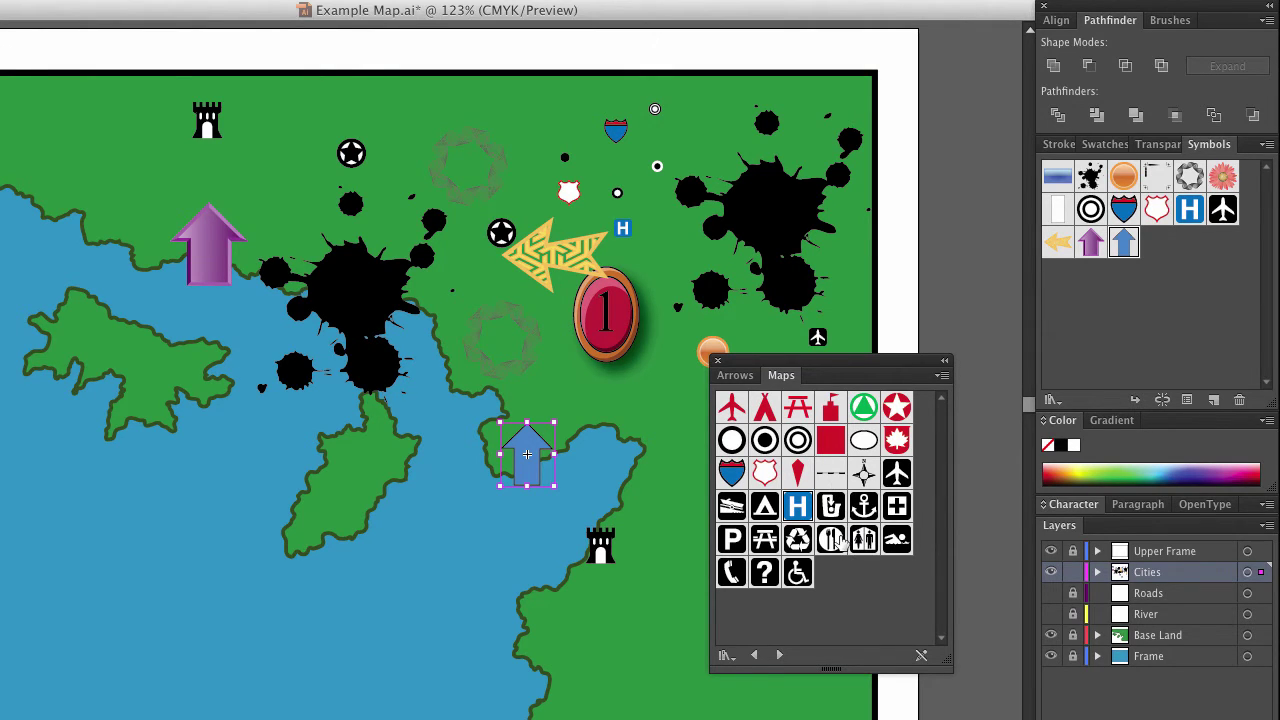
{"action": "left_click_drag", "start_coordinate": [797, 407], "coordinate": [623, 413]}
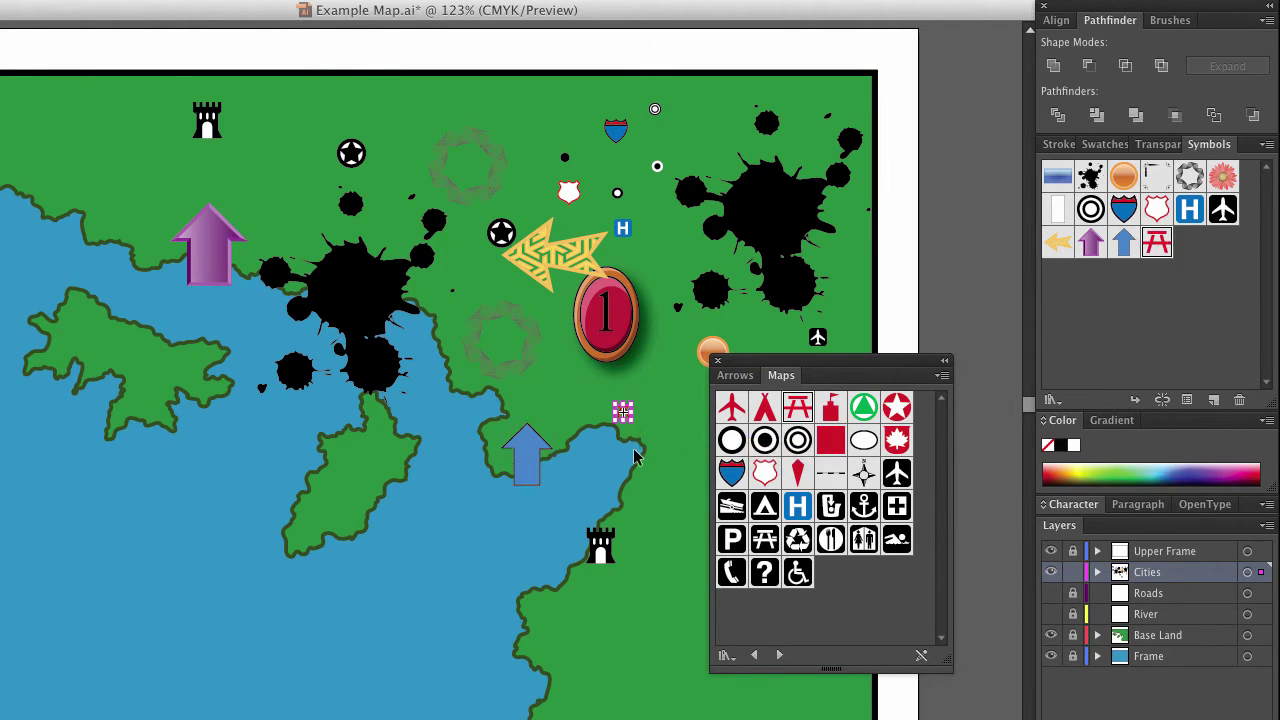
{"action": "left_click", "coordinate": [652, 438]}
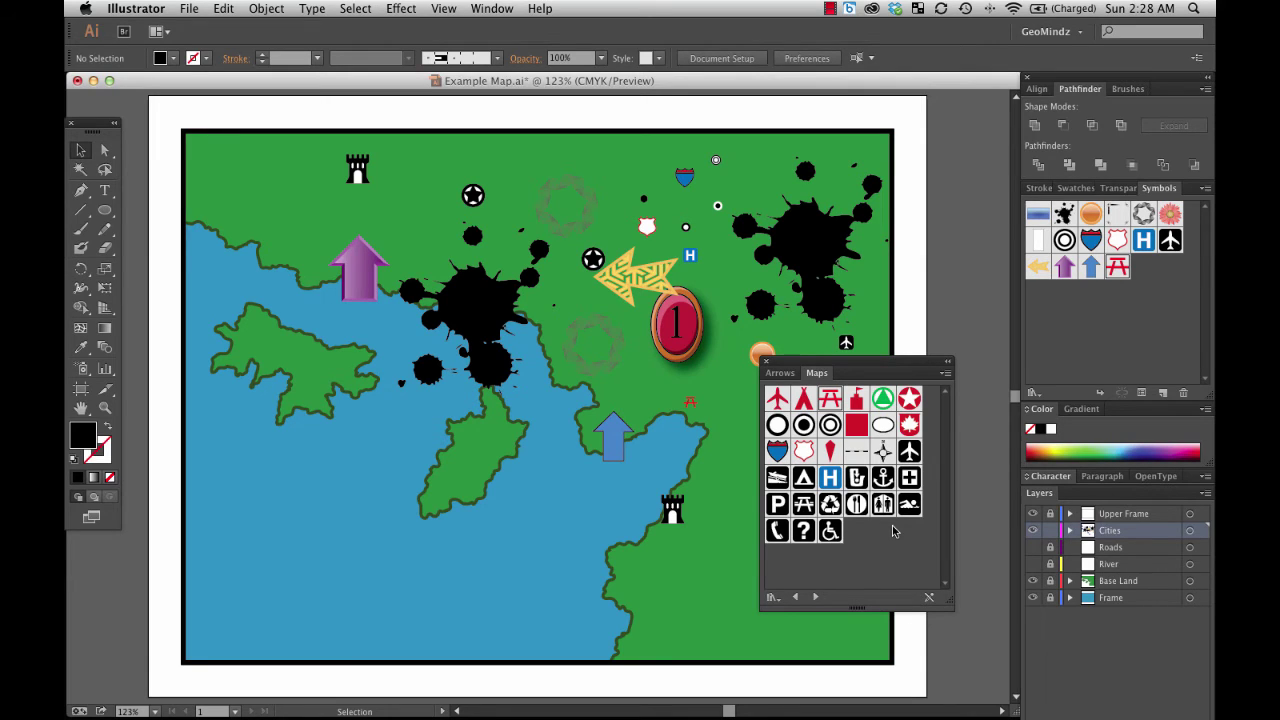
Place Parking, Wheelchair Accessible and Telephone symbols beside the lower castle
{"action": "left_click_drag", "start_coordinate": [893, 531], "coordinate": [719, 496]}
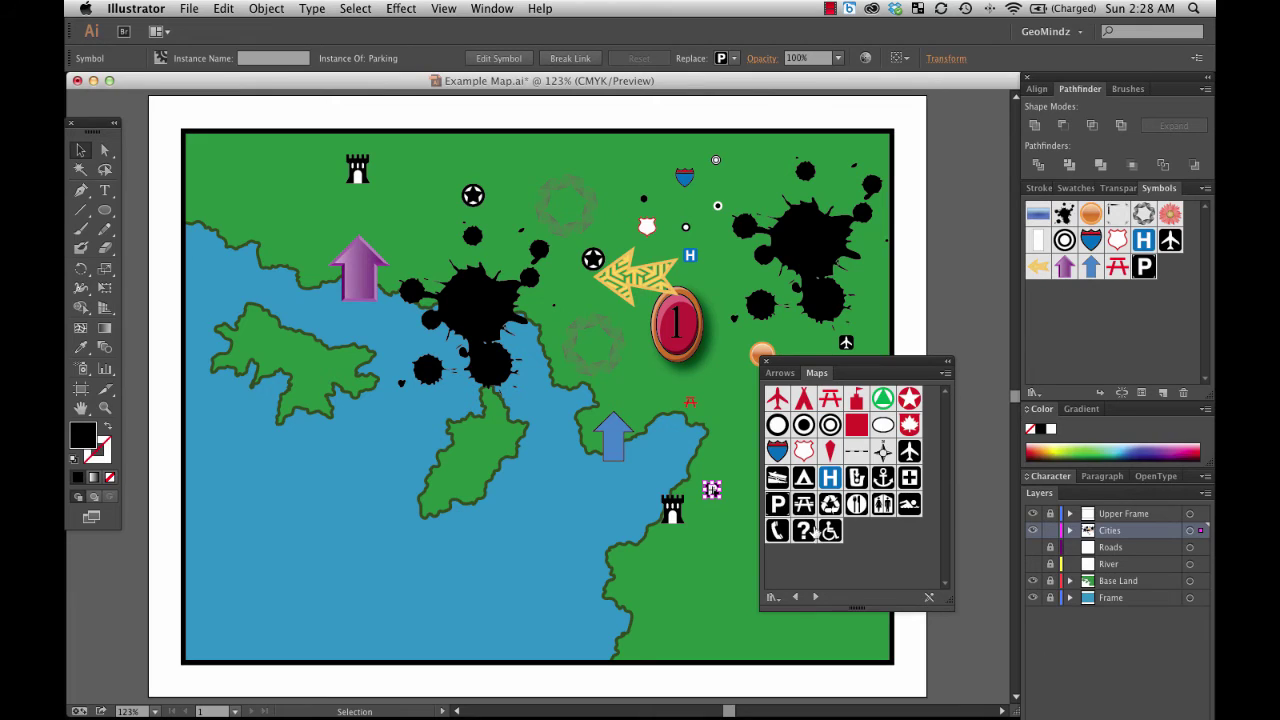
{"action": "left_click_drag", "start_coordinate": [830, 531], "coordinate": [732, 569]}
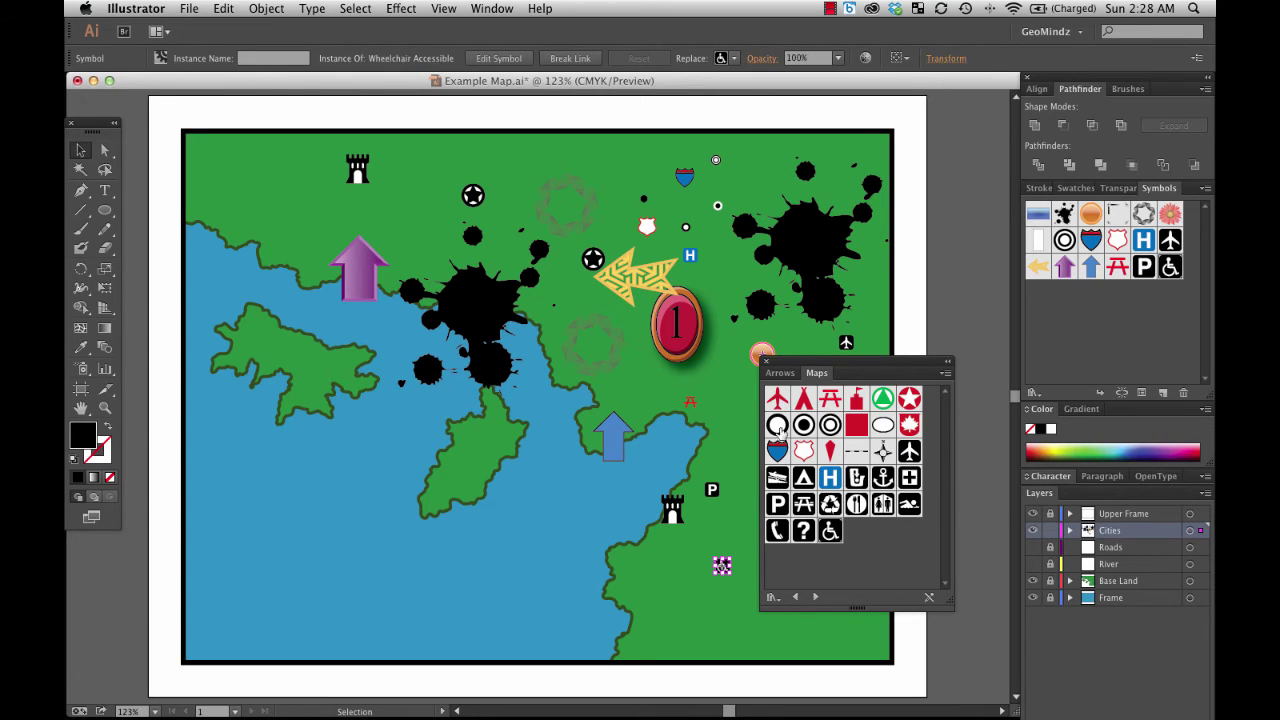
{"action": "left_click_drag", "start_coordinate": [716, 516], "coordinate": [717, 513]}
{"action": "left_click", "coordinate": [745, 533]}
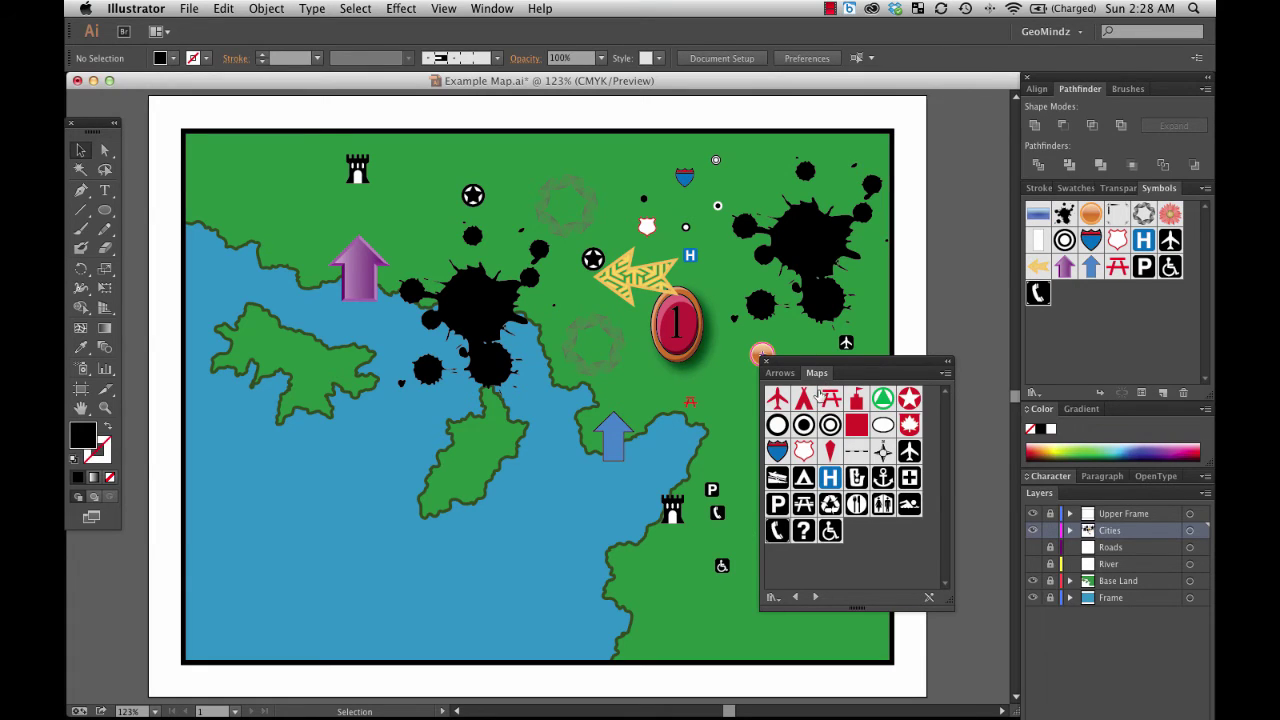
Close the Maps library and delete the parking, phone and wheelchair symbols
{"action": "left_click", "coordinate": [766, 362]}
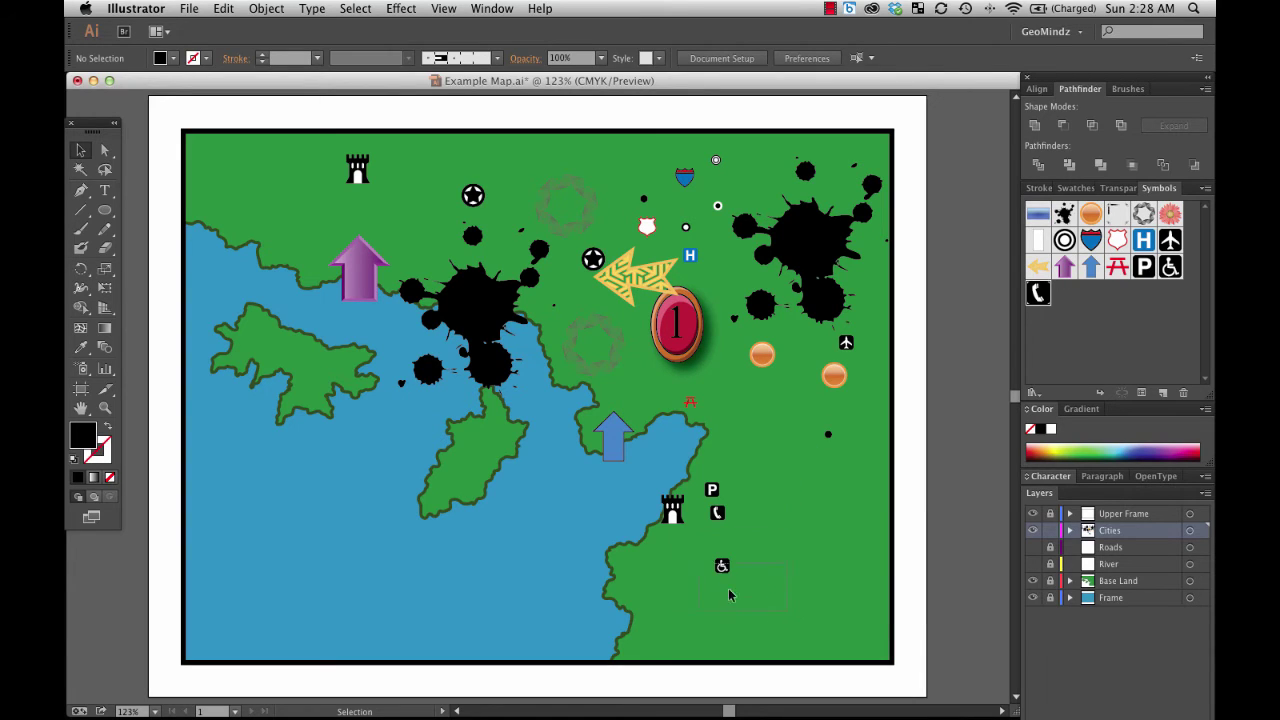
{"action": "mouse_move", "coordinate": [728, 594]}
{"action": "left_mouse_down"}
{"action": "mouse_move", "coordinate": [660, 466]}
{"action": "mouse_move", "coordinate": [708, 589]}
{"action": "left_mouse_up"}
{"action": "left_click", "coordinate": [758, 447]}
{"action": "key", "text": "Delete"}
Delete both orange circles, the ink splat and the remaining sample symbols
{"action": "left_click", "coordinate": [834, 375]}
{"action": "key", "text": "Delete"}
{"action": "left_click", "coordinate": [762, 354]}
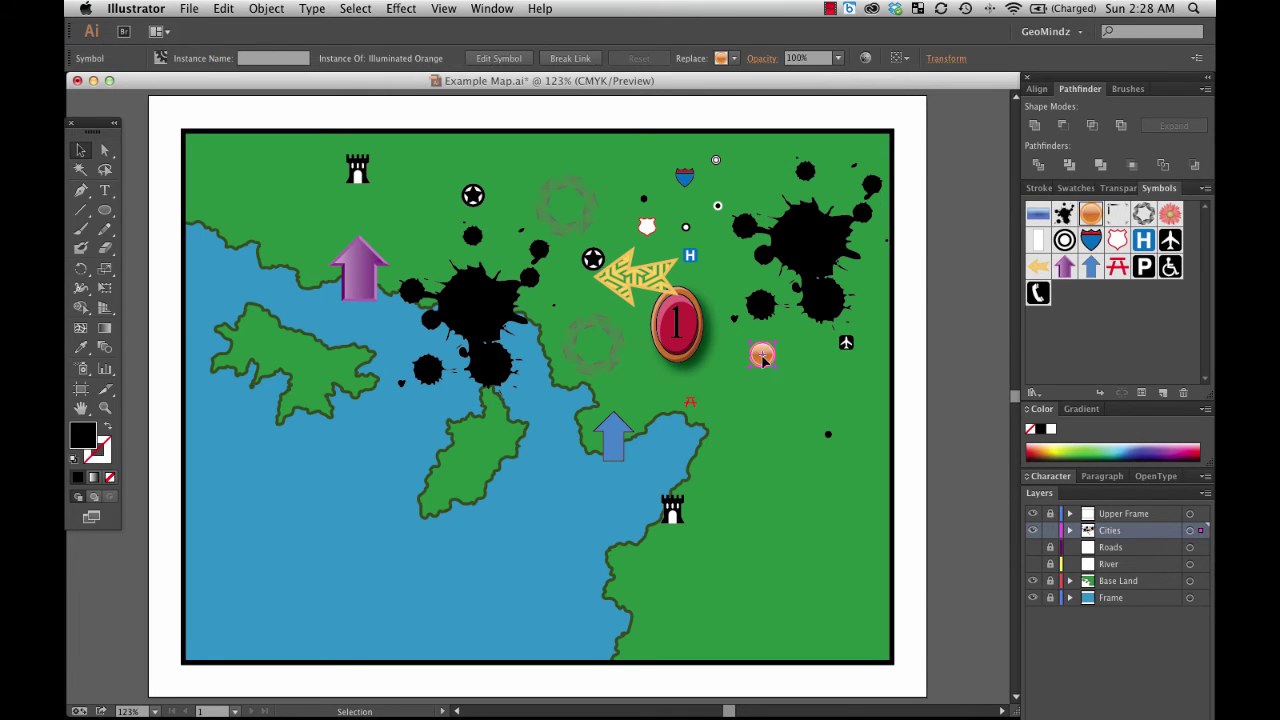
{"action": "key", "text": "Delete"}
{"action": "left_click", "coordinate": [836, 328]}
{"action": "key", "text": "Delete"}
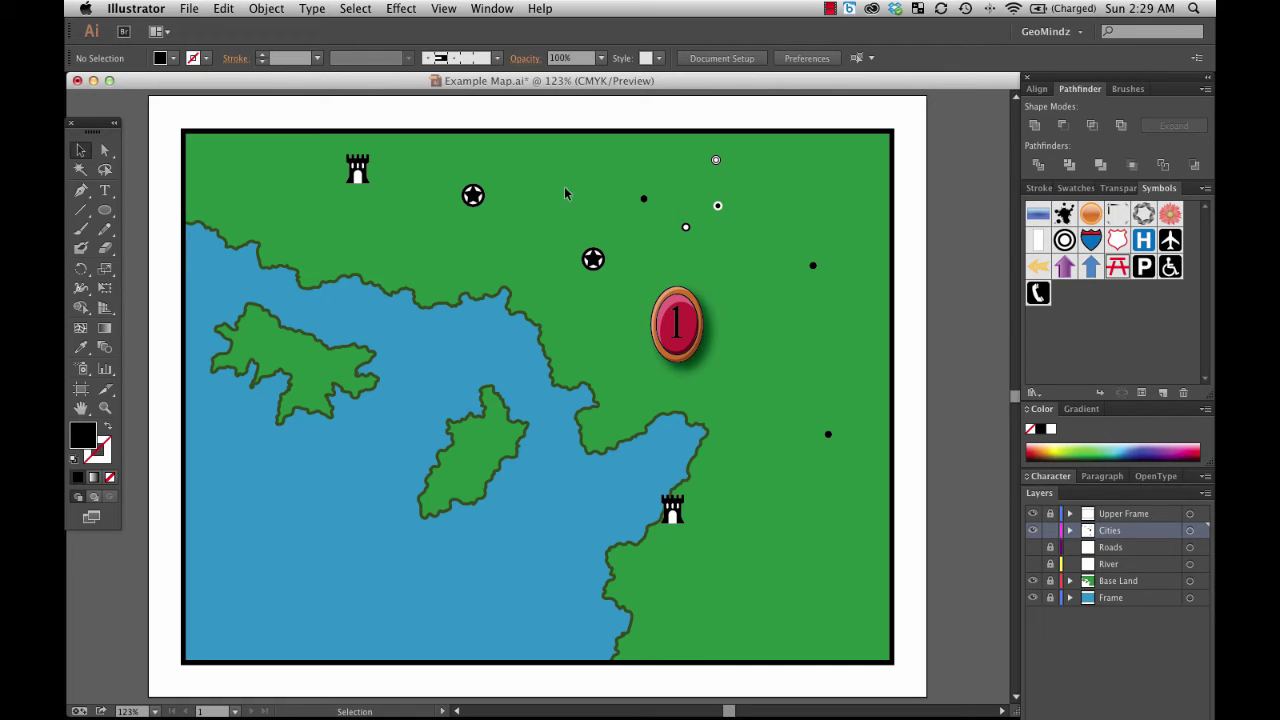
Drag the star marker onto the Symbols panel, then cancel the symbol setup
{"action": "left_click_drag", "start_coordinate": [593, 262], "coordinate": [1119, 314]}
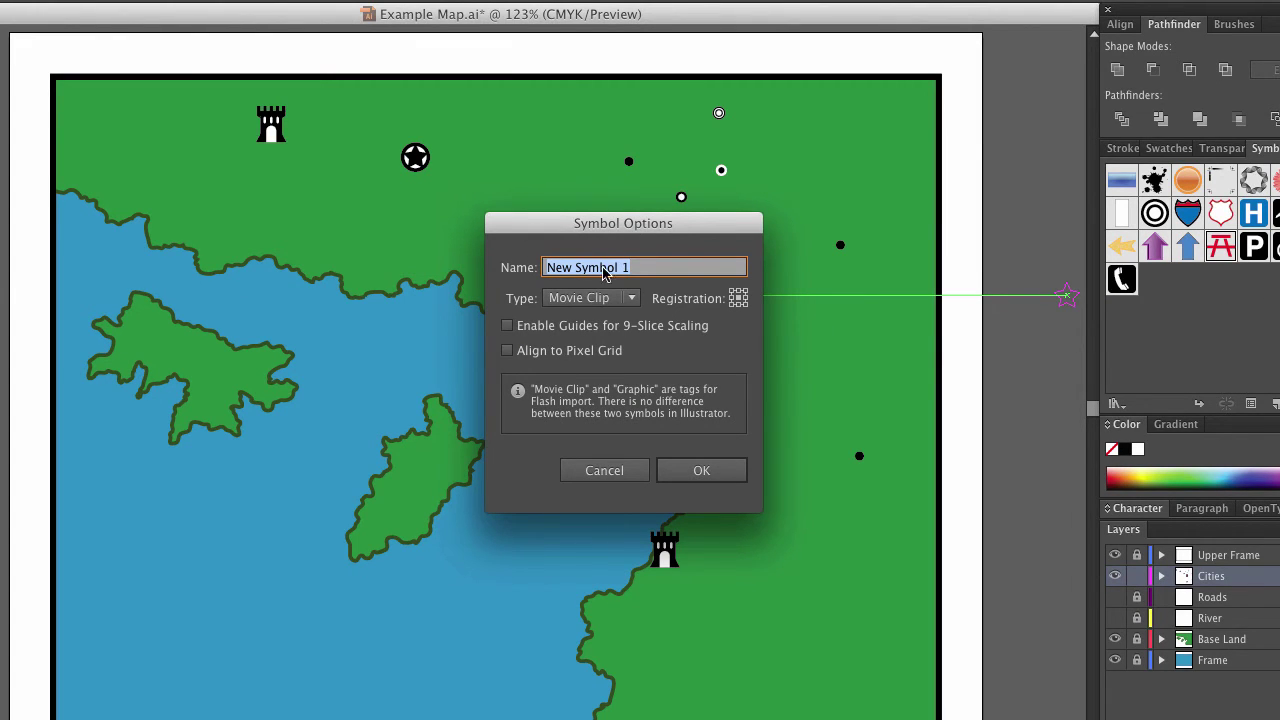
{"action": "left_click", "coordinate": [616, 477]}
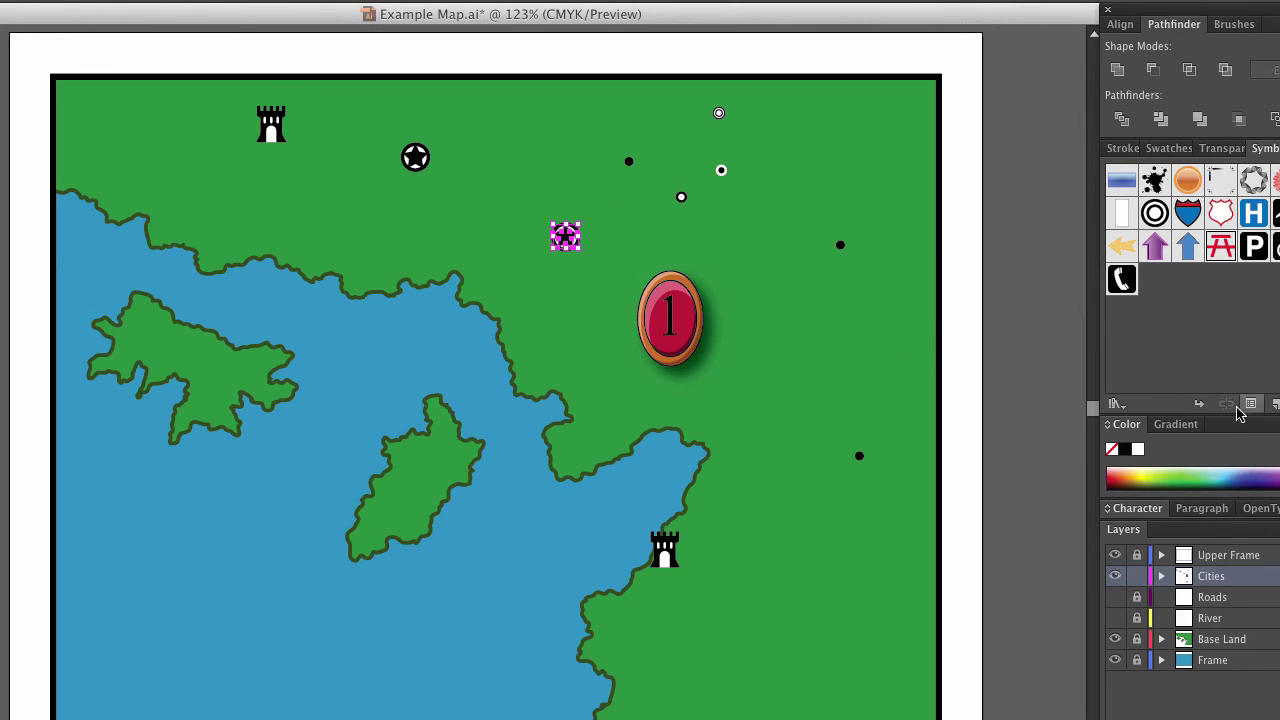
Save the star marker as a new Movie Clip symbol named Capital
{"action": "left_click", "coordinate": [1275, 404]}
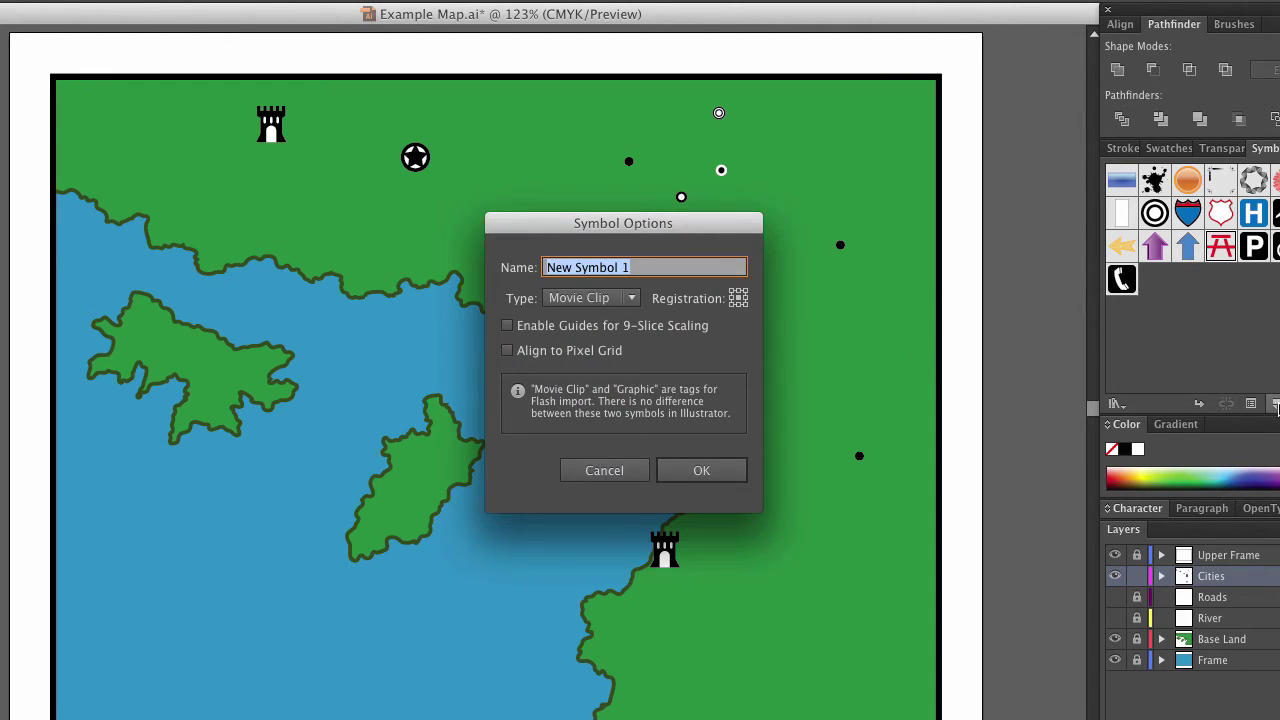
{"action": "left_click_drag", "start_coordinate": [640, 229], "coordinate": [634, 278]}
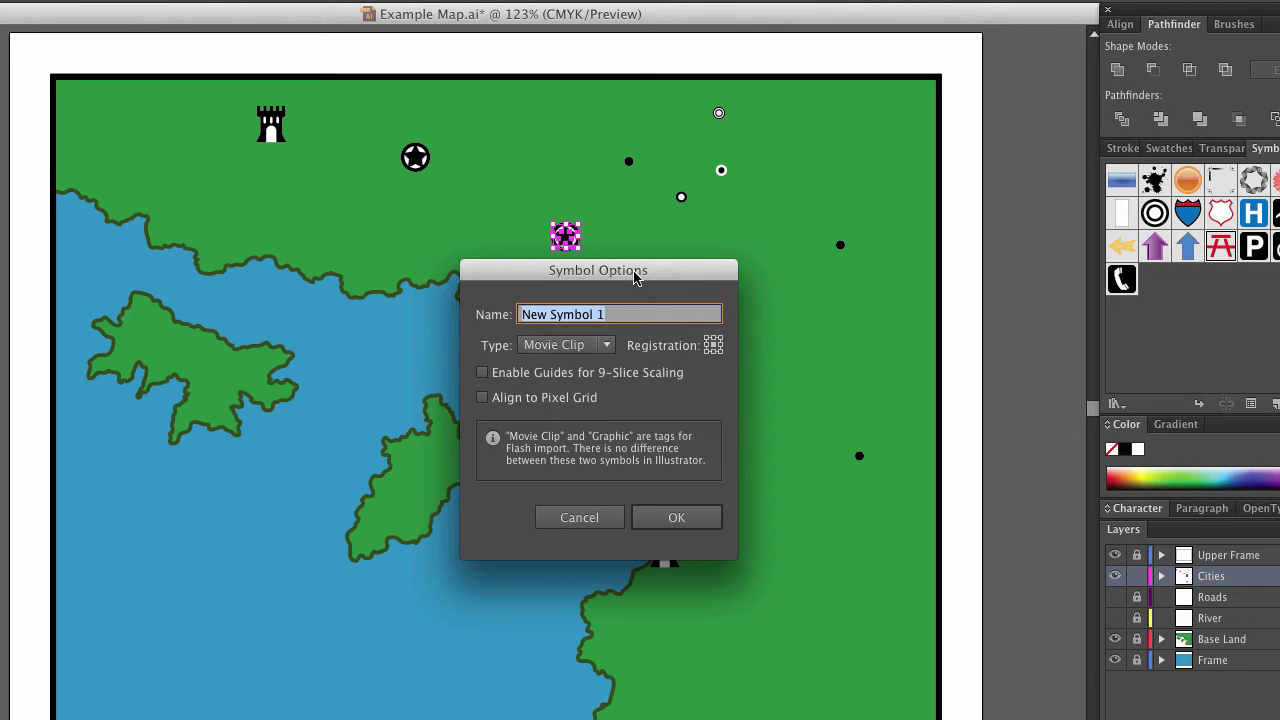
{"action": "type", "text": "Capital"}
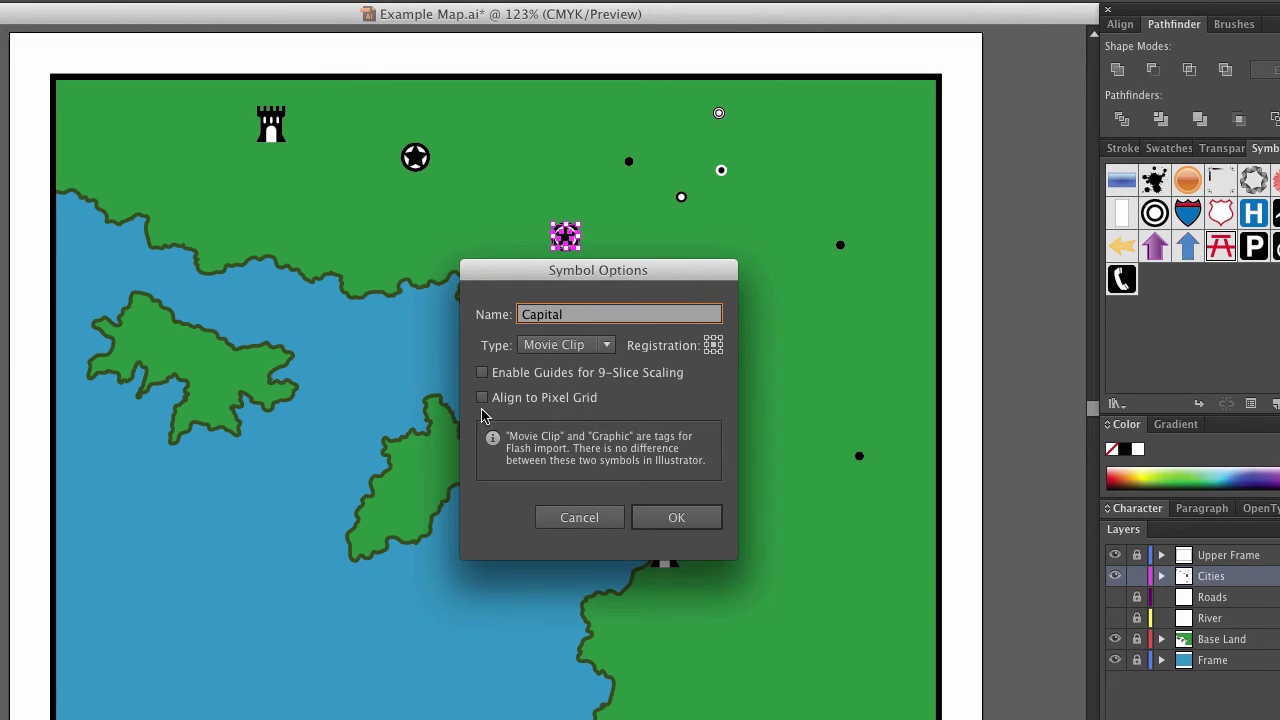
{"action": "left_click", "coordinate": [606, 345]}
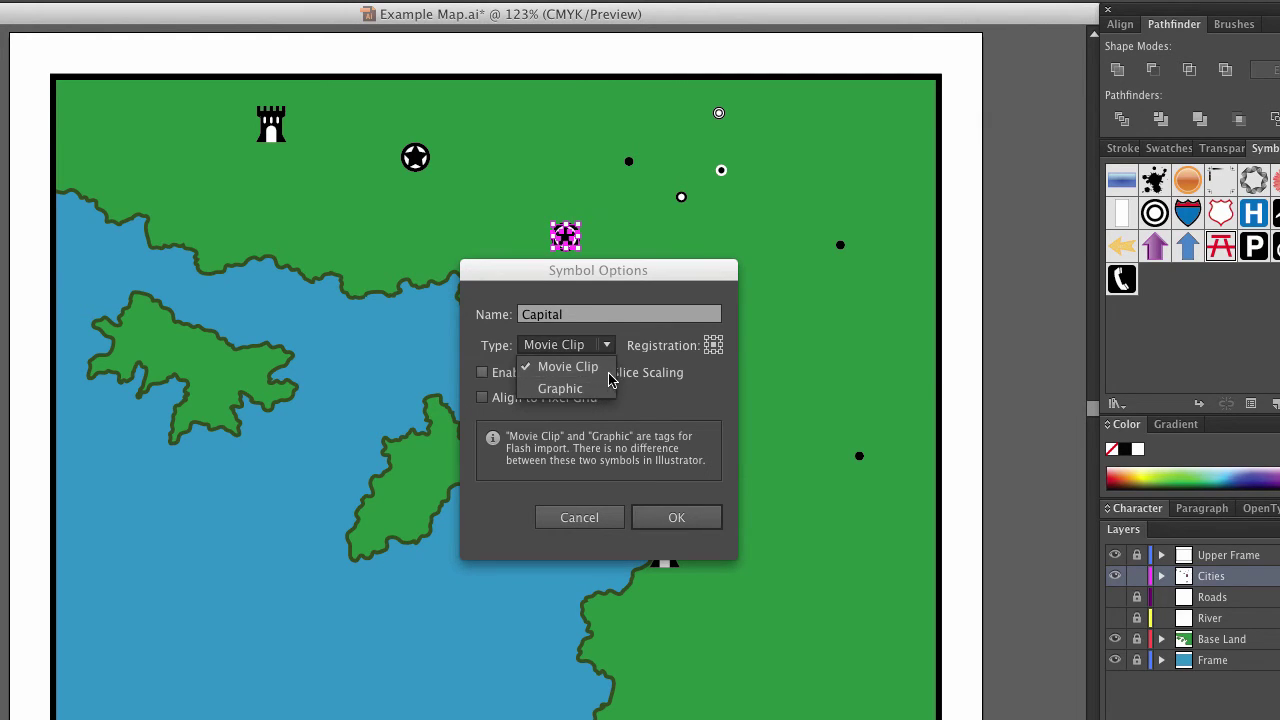
{"action": "left_click", "coordinate": [590, 367]}
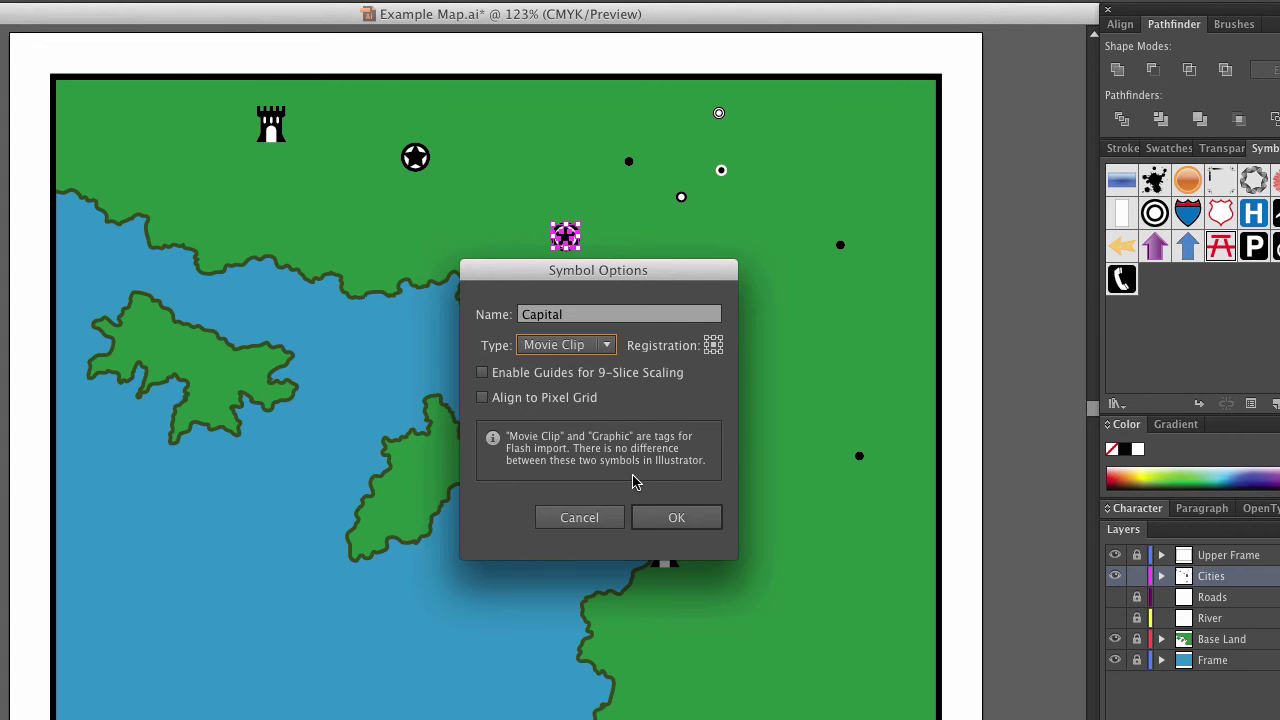
{"action": "left_click", "coordinate": [600, 345]}
{"action": "left_click", "coordinate": [595, 370]}
{"action": "left_click", "coordinate": [668, 522]}
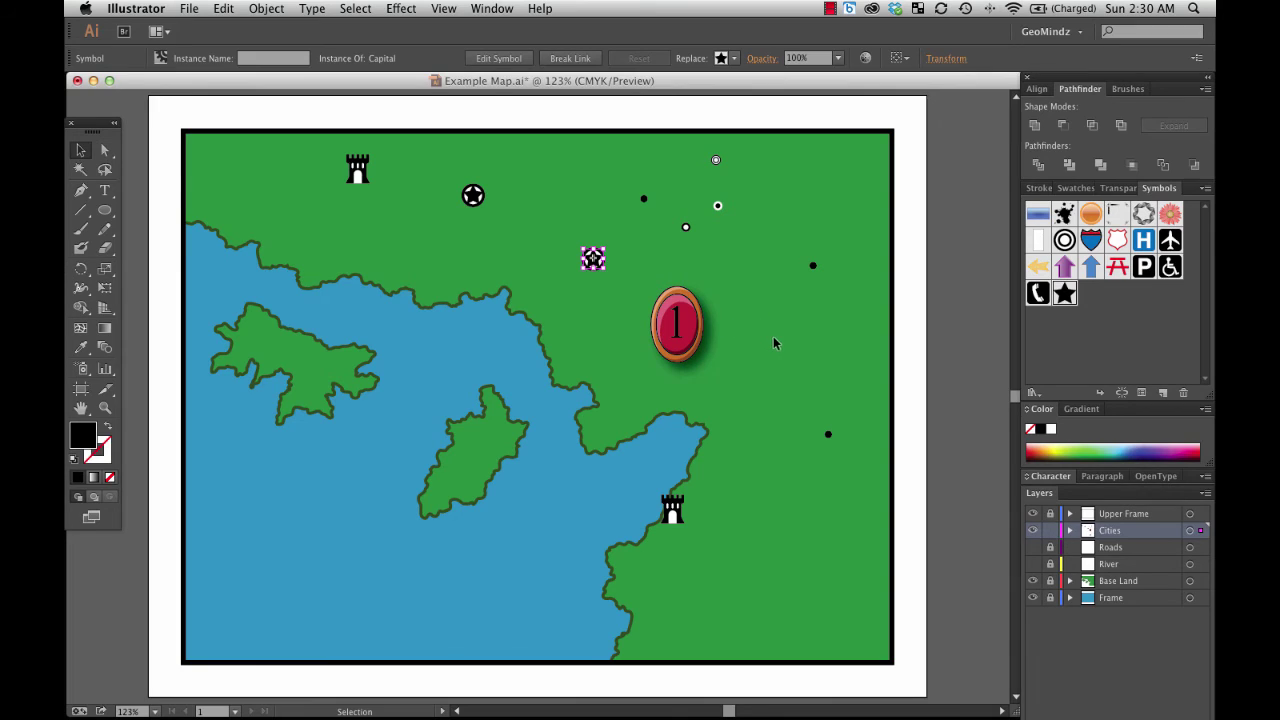
Place a Capital symbol copy on the map, then undo it
{"action": "left_click", "coordinate": [798, 356]}
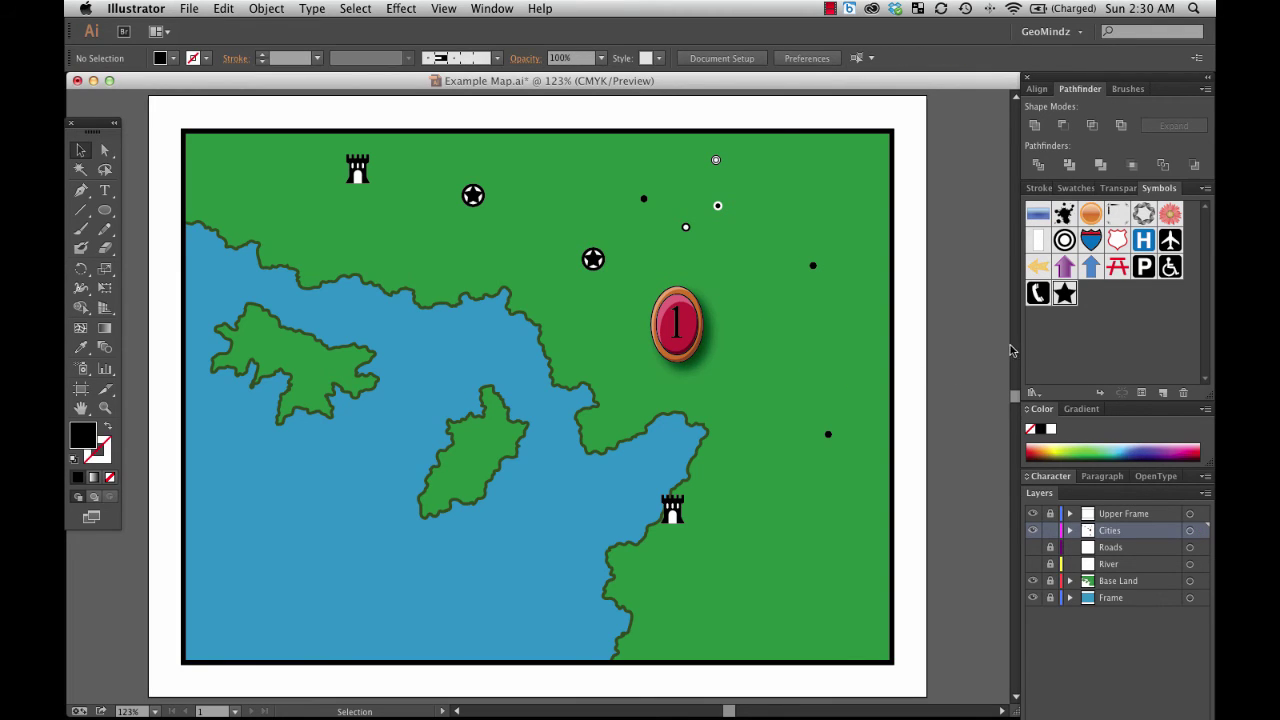
{"action": "left_click_drag", "start_coordinate": [1066, 293], "coordinate": [836, 333]}
{"action": "left_click", "coordinate": [864, 392]}
{"action": "key", "text": "super+z"}
Group the circled-star marker and save it as a new symbol in the Symbols panel
{"action": "left_click", "coordinate": [593, 259]}
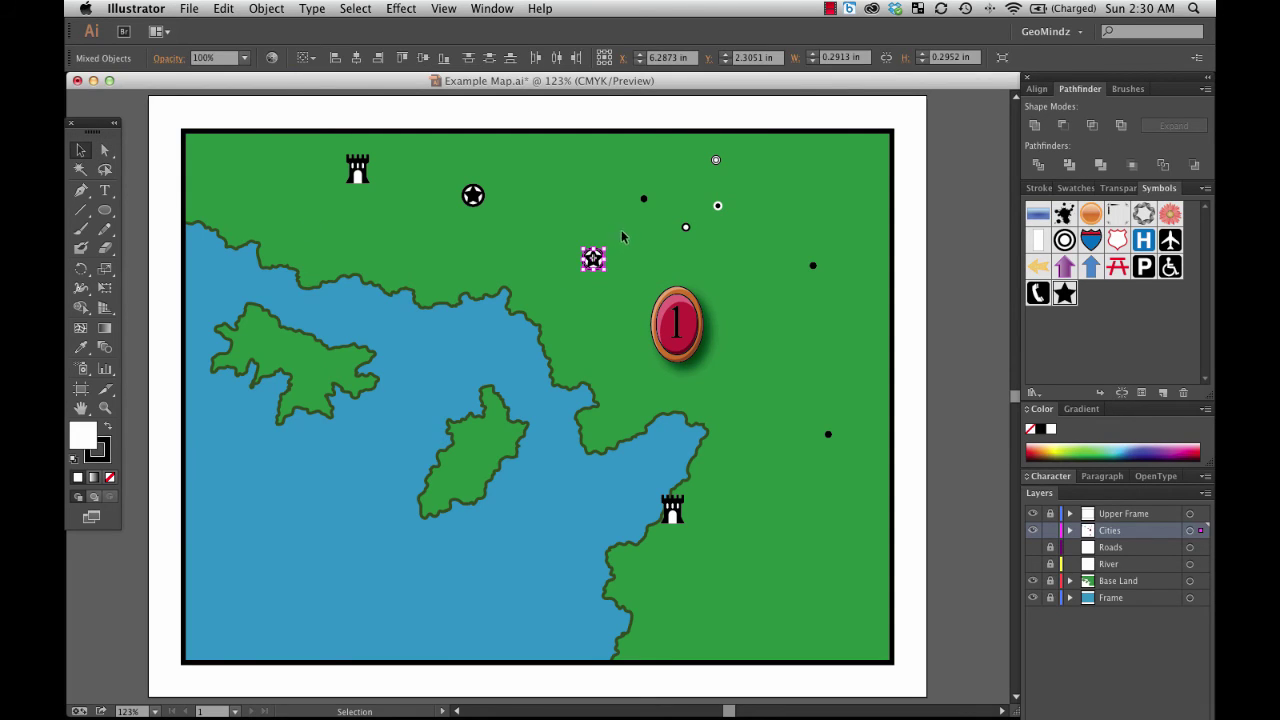
{"action": "right_click", "coordinate": [594, 262]}
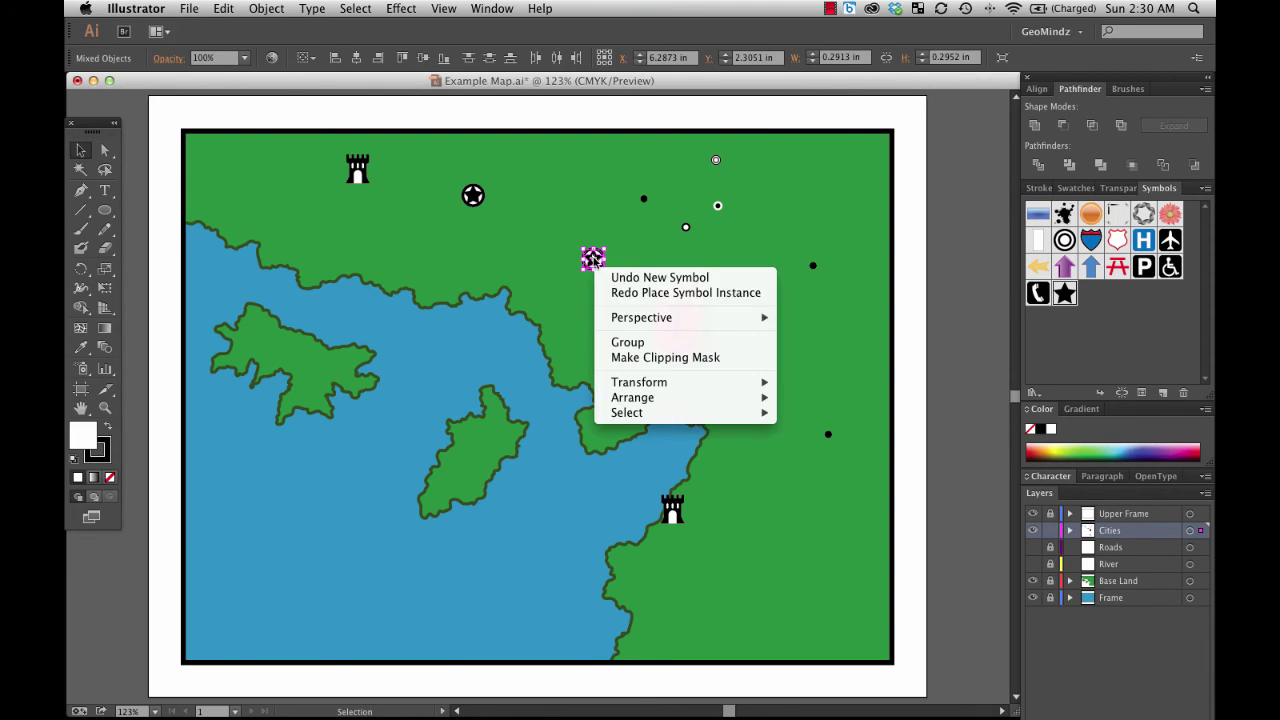
{"action": "left_click", "coordinate": [650, 343]}
{"action": "left_click", "coordinate": [607, 298]}
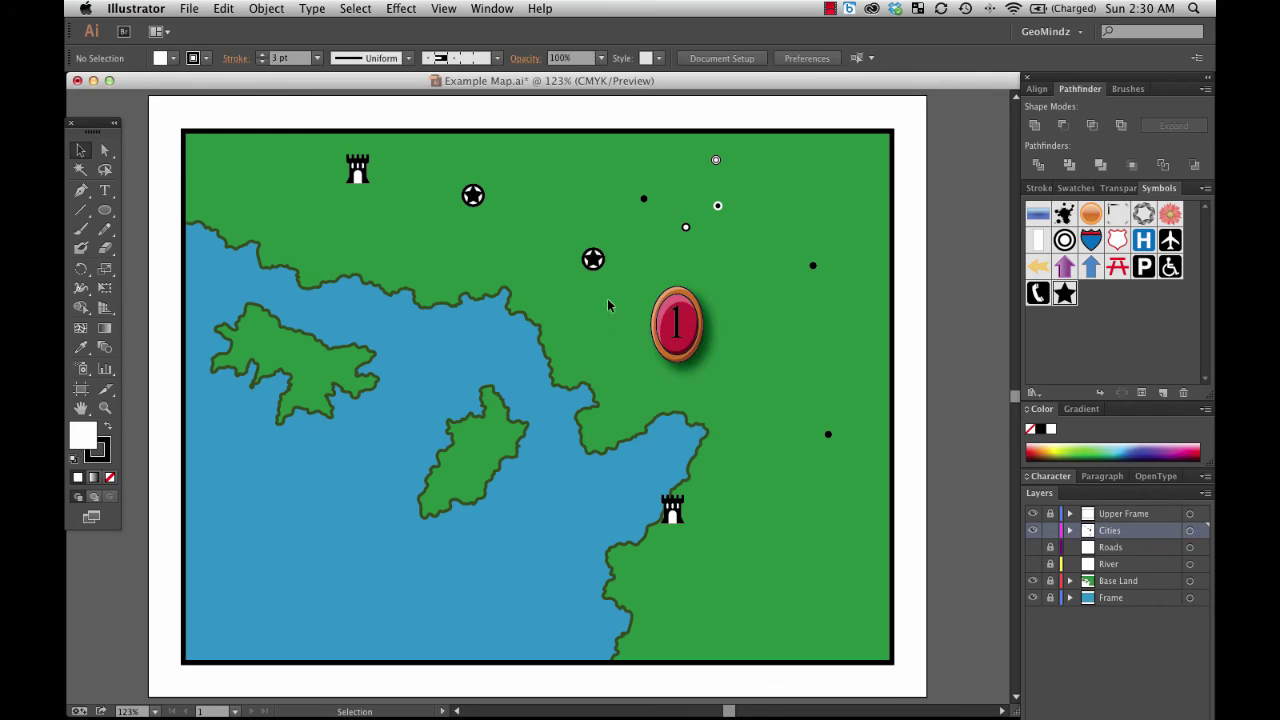
{"action": "left_click_drag", "start_coordinate": [597, 262], "coordinate": [851, 303]}
{"action": "left_click_drag", "start_coordinate": [1137, 345], "coordinate": [1137, 346]}
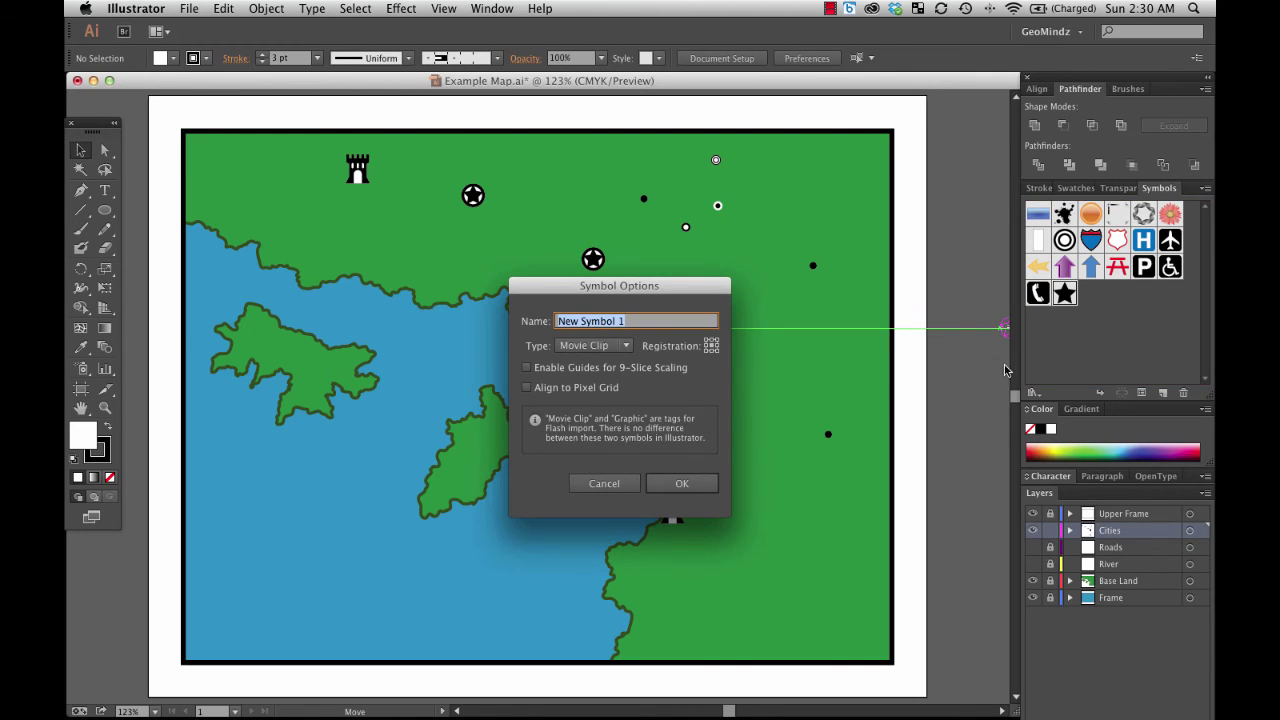
{"action": "type", "text": "Cap"}
{"action": "type", "text": "u"}
{"action": "type", "text": "let"}
{"action": "key", "text": "Return"}
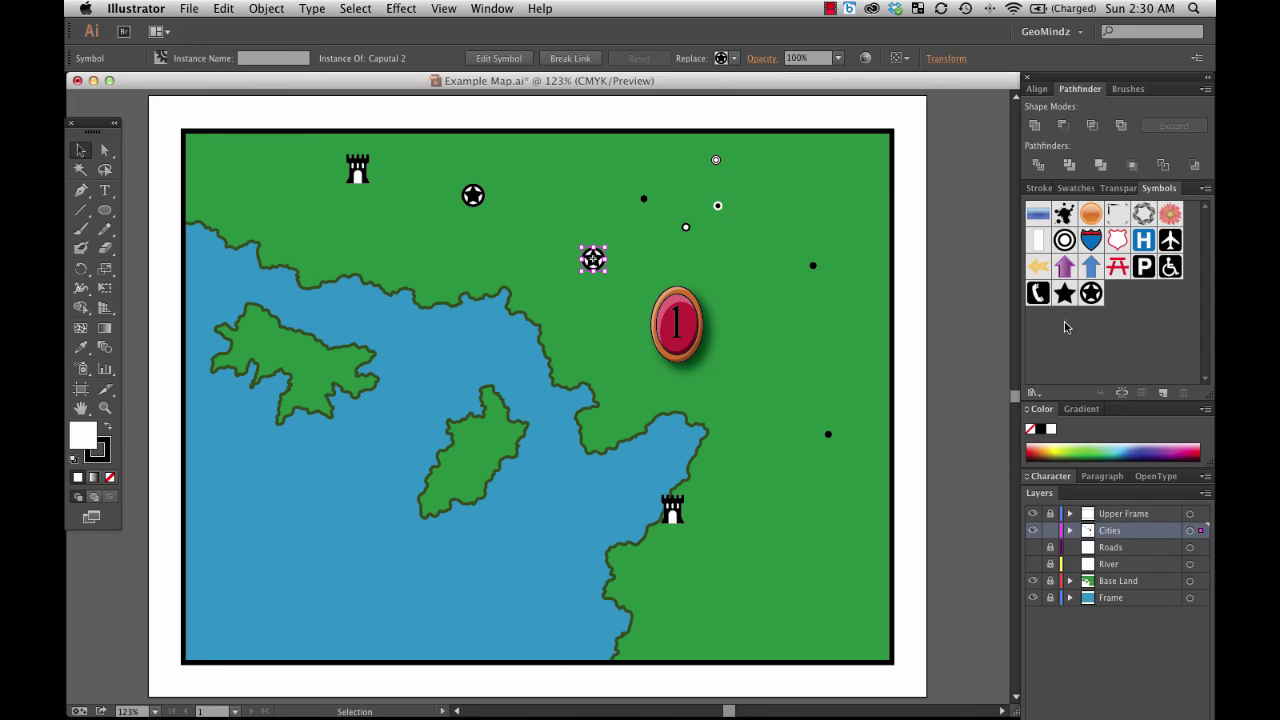
{"action": "left_click", "coordinate": [921, 318]}
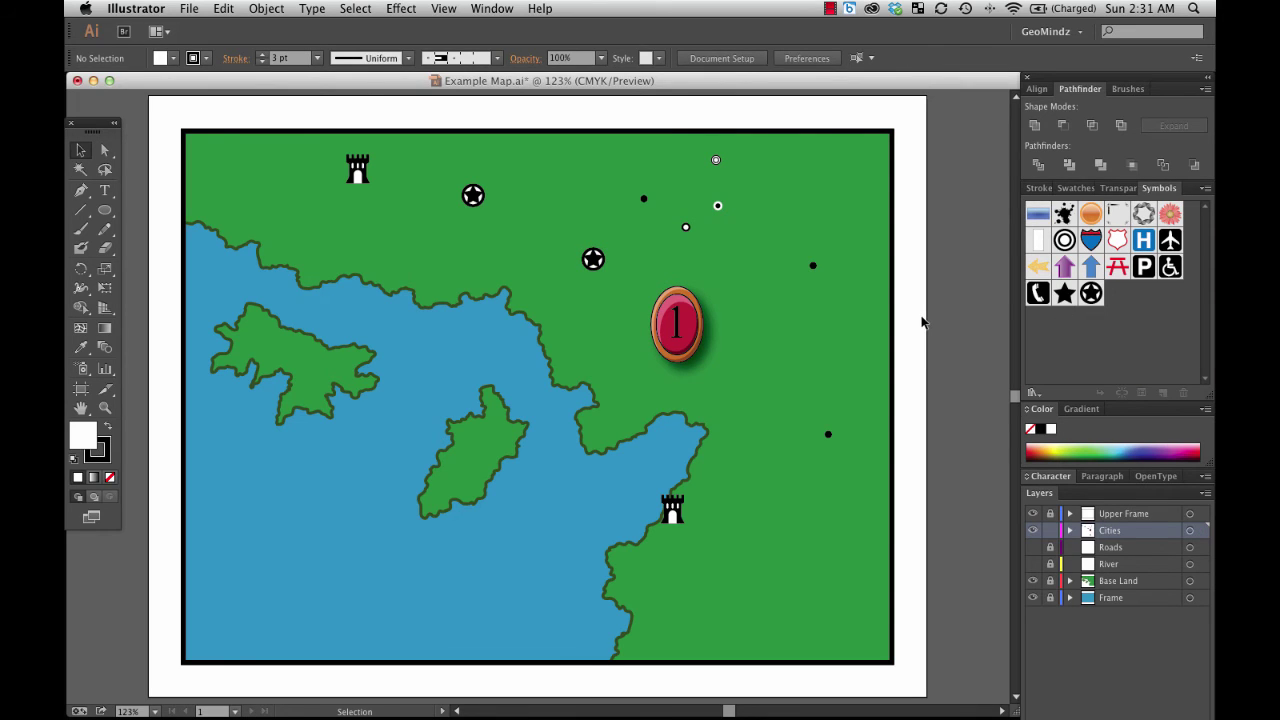
Select the castle icon near the top-left and ungroup its parts
{"action": "left_click", "coordinate": [812, 265]}
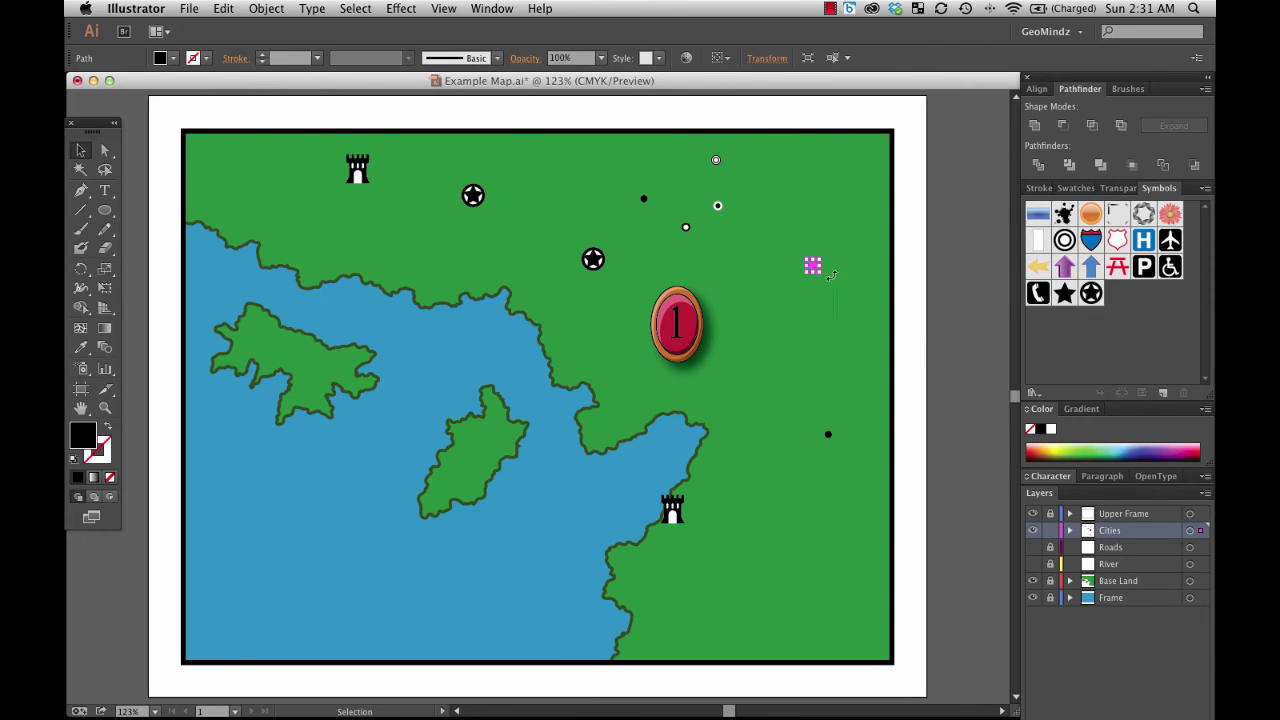
{"action": "left_click", "coordinate": [816, 313]}
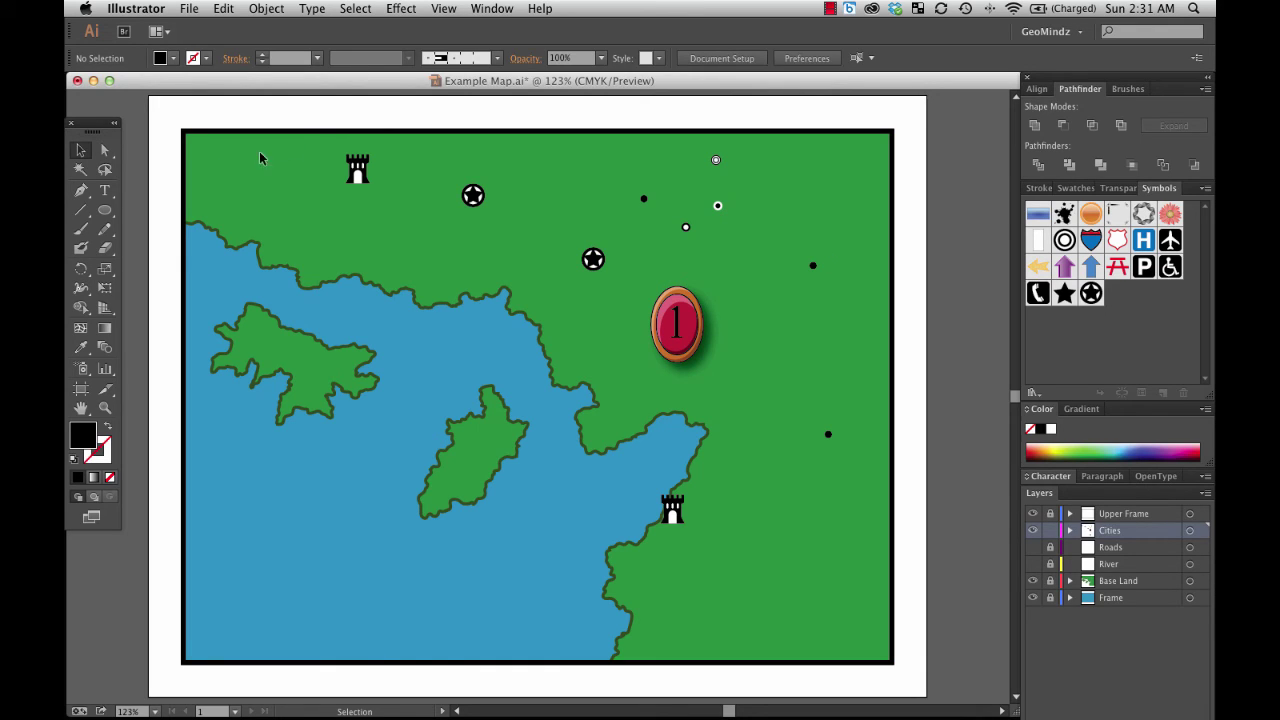
{"action": "left_click", "coordinate": [357, 168]}
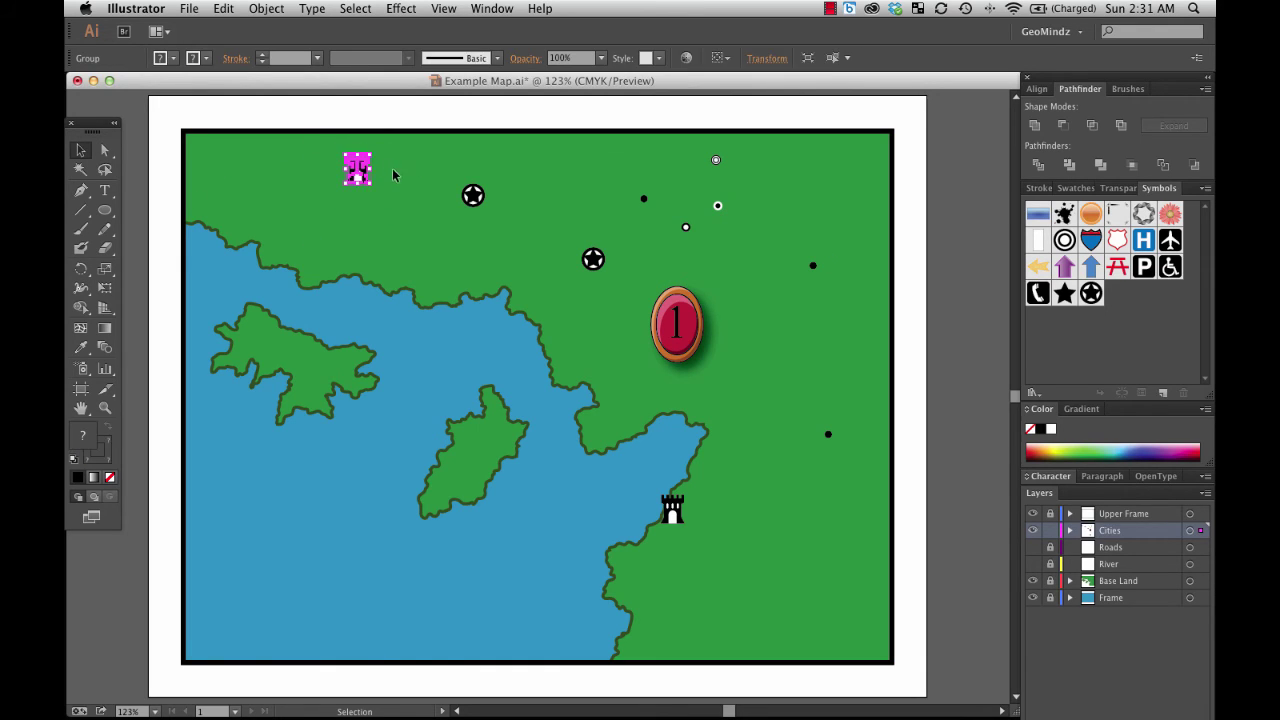
{"action": "left_click_drag", "start_coordinate": [357, 170], "coordinate": [360, 172]}
{"action": "right_click", "coordinate": [357, 172]}
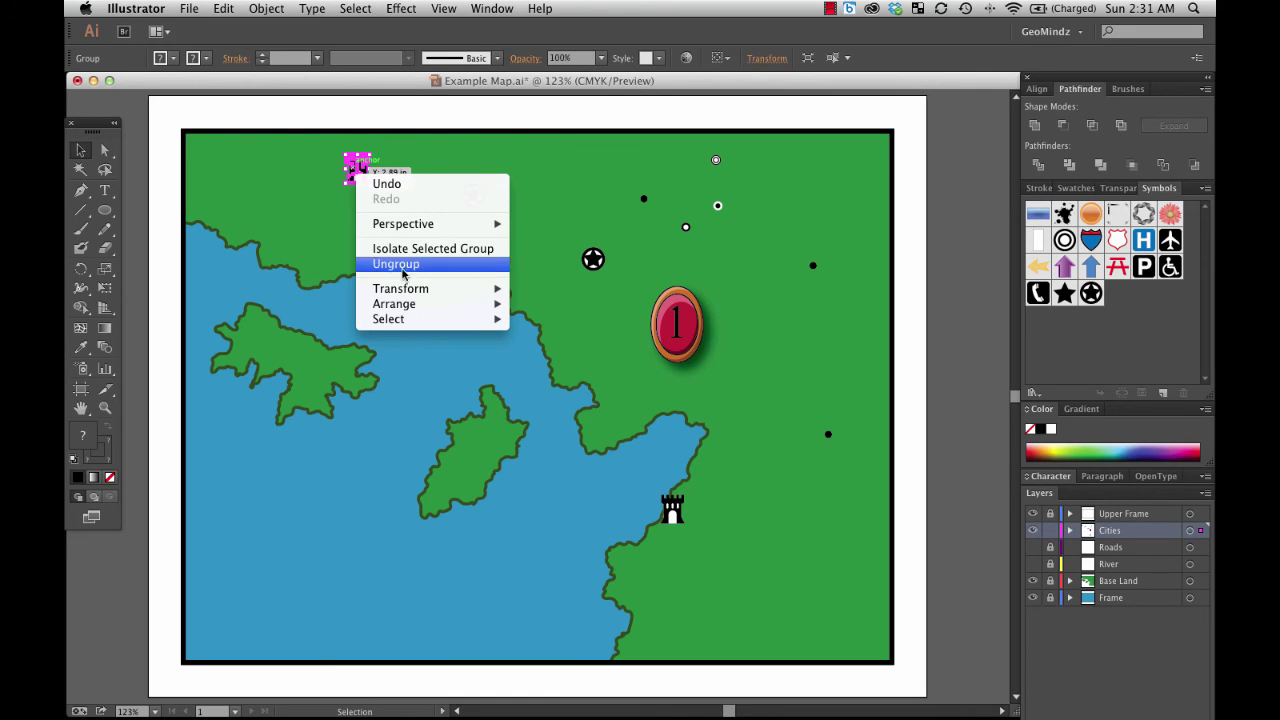
{"action": "left_click", "coordinate": [396, 264]}
{"action": "left_click", "coordinate": [370, 190]}
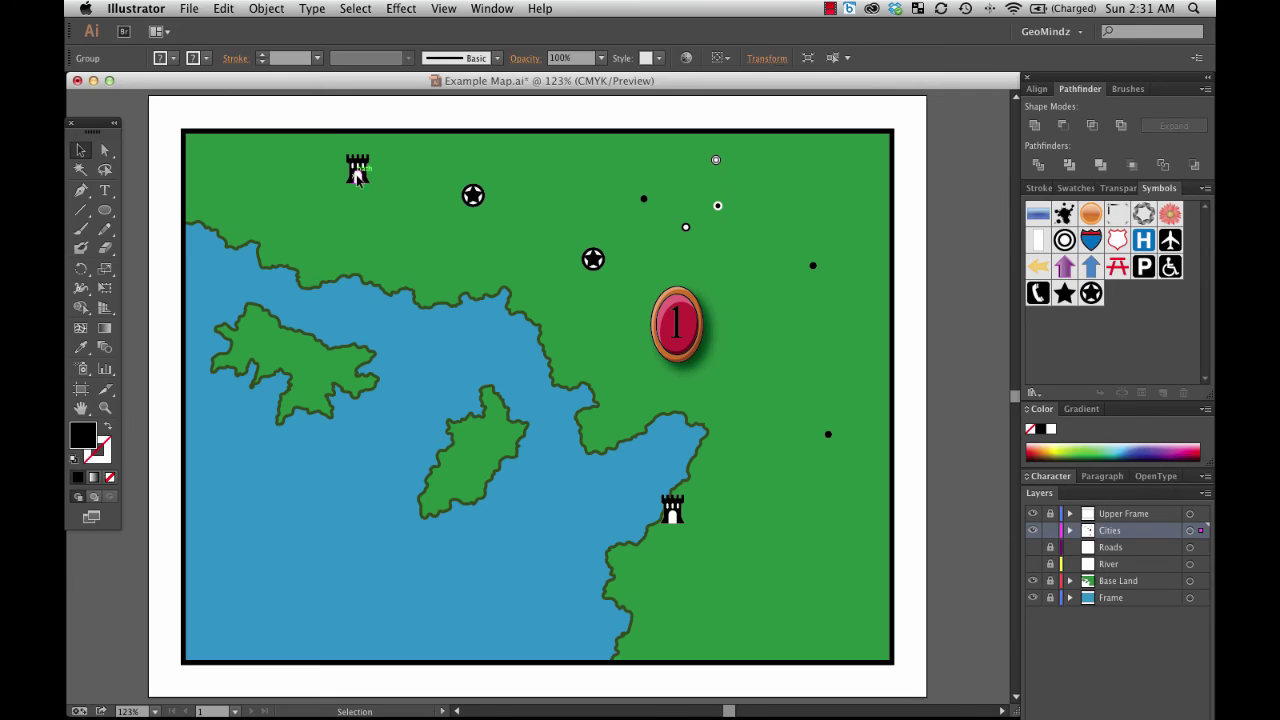
Save the castle icon as a new symbol named Tower
{"action": "left_click_drag", "start_coordinate": [357, 178], "coordinate": [1177, 343]}
{"action": "type", "text": "Tower"}
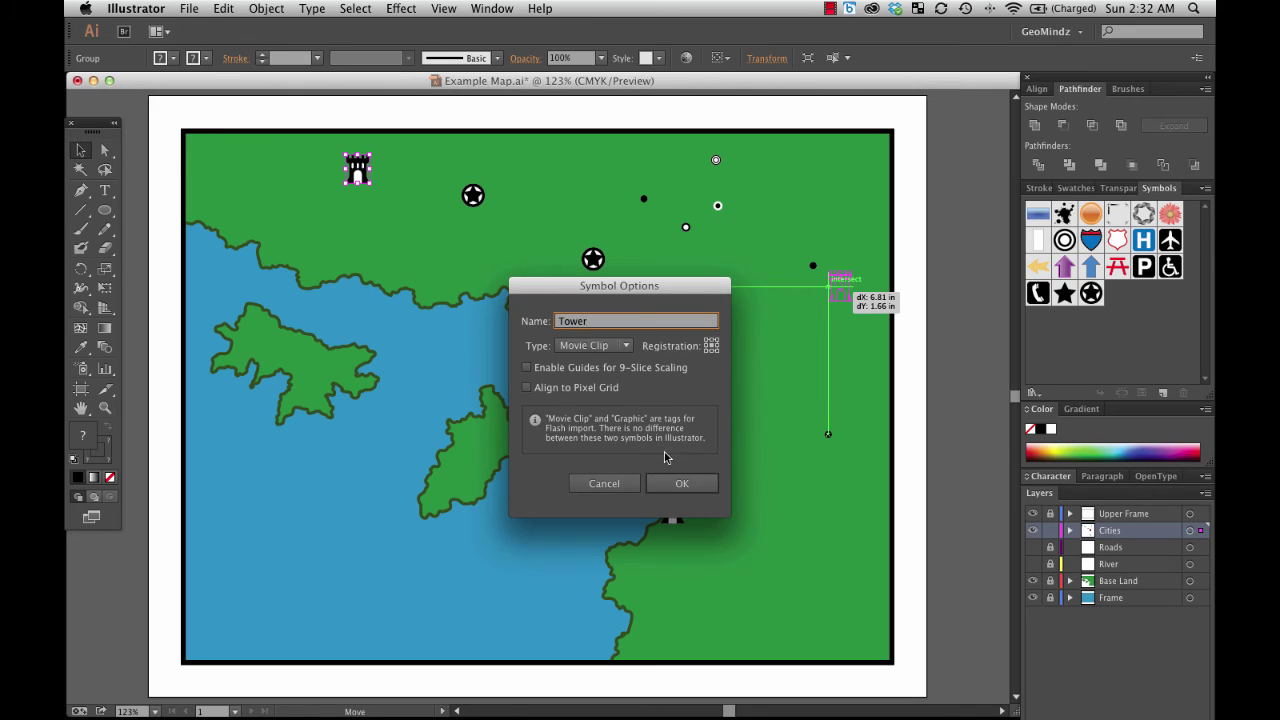
{"action": "left_click", "coordinate": [681, 483]}
Place two Tower copies near the map's right edge, one below the other
{"action": "left_click_drag", "start_coordinate": [1117, 292], "coordinate": [903, 352]}
{"action": "left_click_drag", "start_coordinate": [1055, 313], "coordinate": [870, 312]}
{"action": "left_click", "coordinate": [737, 339]}
Select the red numbered badge and its number, leaving the badge grouped
{"action": "left_click", "coordinate": [700, 338]}
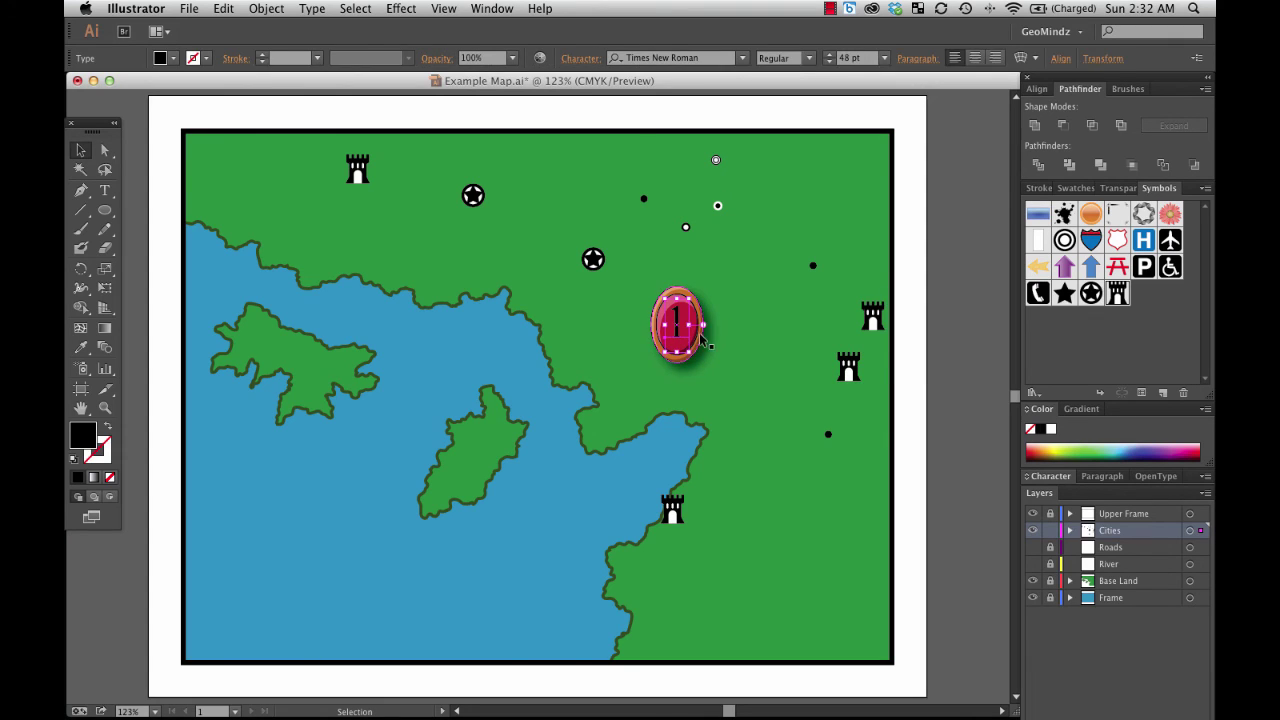
{"action": "left_click", "coordinate": [701, 355]}
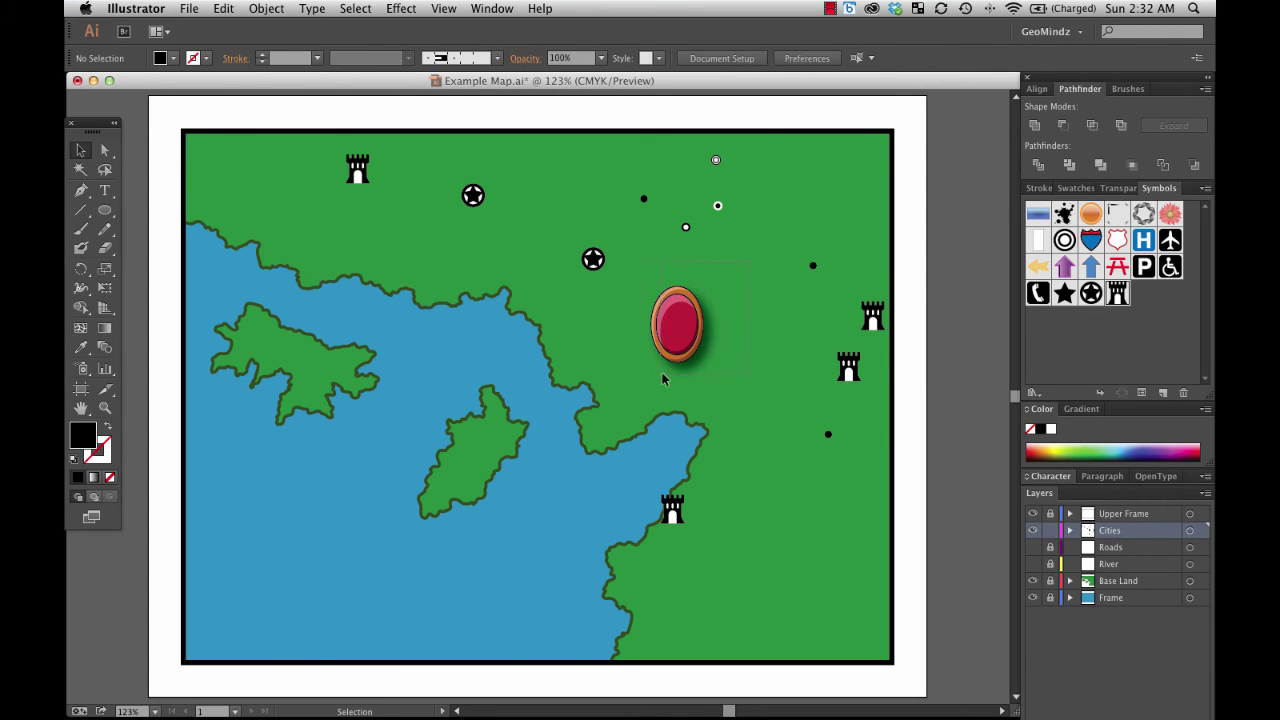
{"action": "left_click", "coordinate": [672, 340]}
{"action": "right_click", "coordinate": [679, 333]}
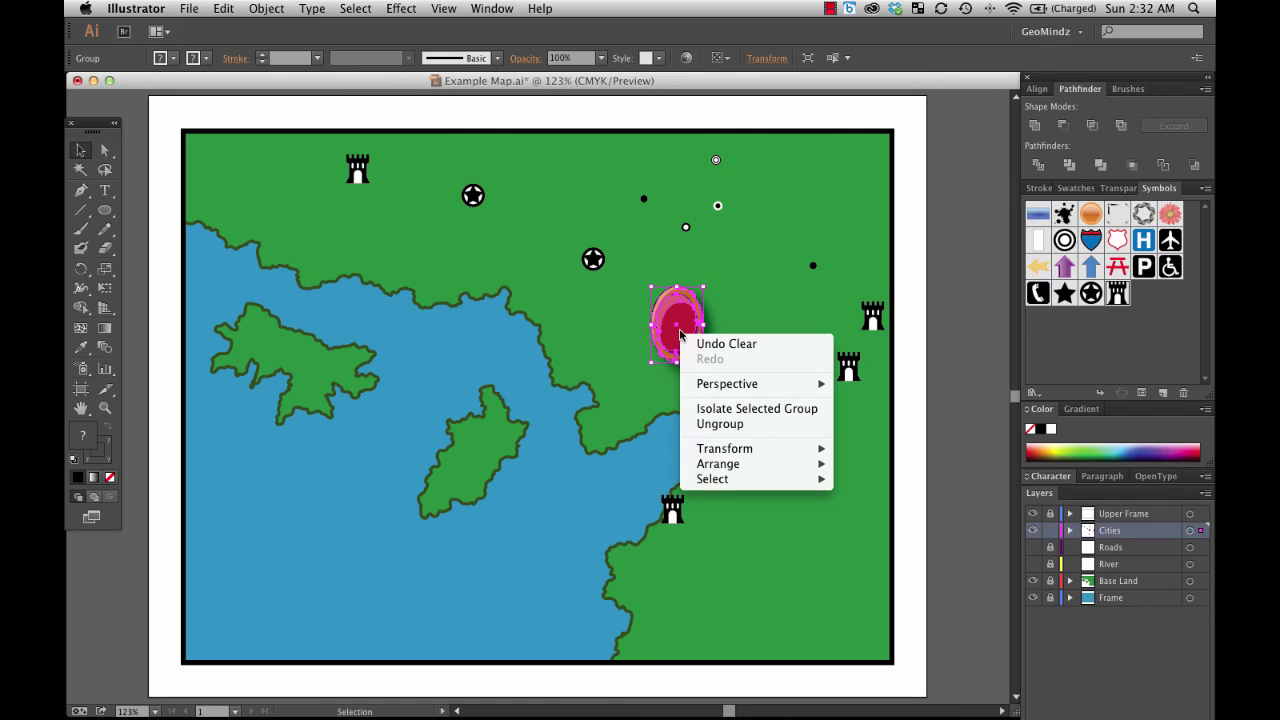
{"action": "left_click", "coordinate": [768, 290]}
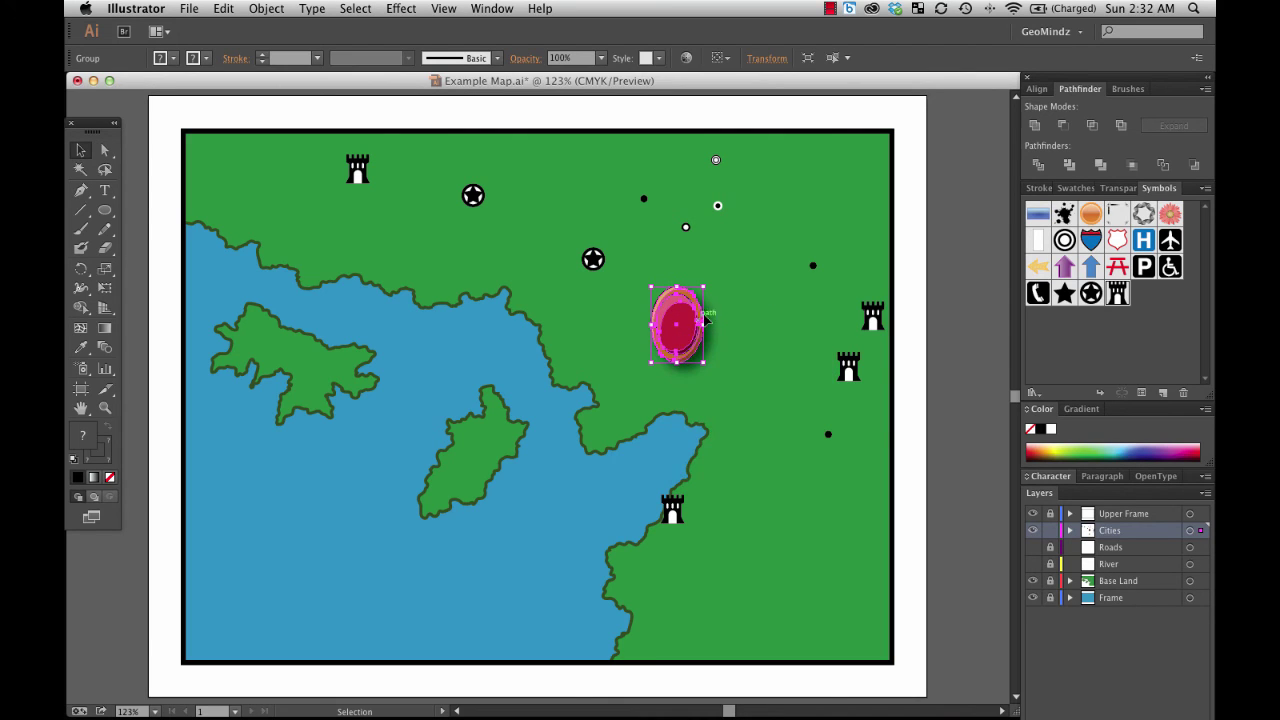
{"action": "left_click", "coordinate": [725, 290]}
Save the red badge as a new symbol named Gem
{"action": "left_click_drag", "start_coordinate": [678, 339], "coordinate": [1108, 362]}
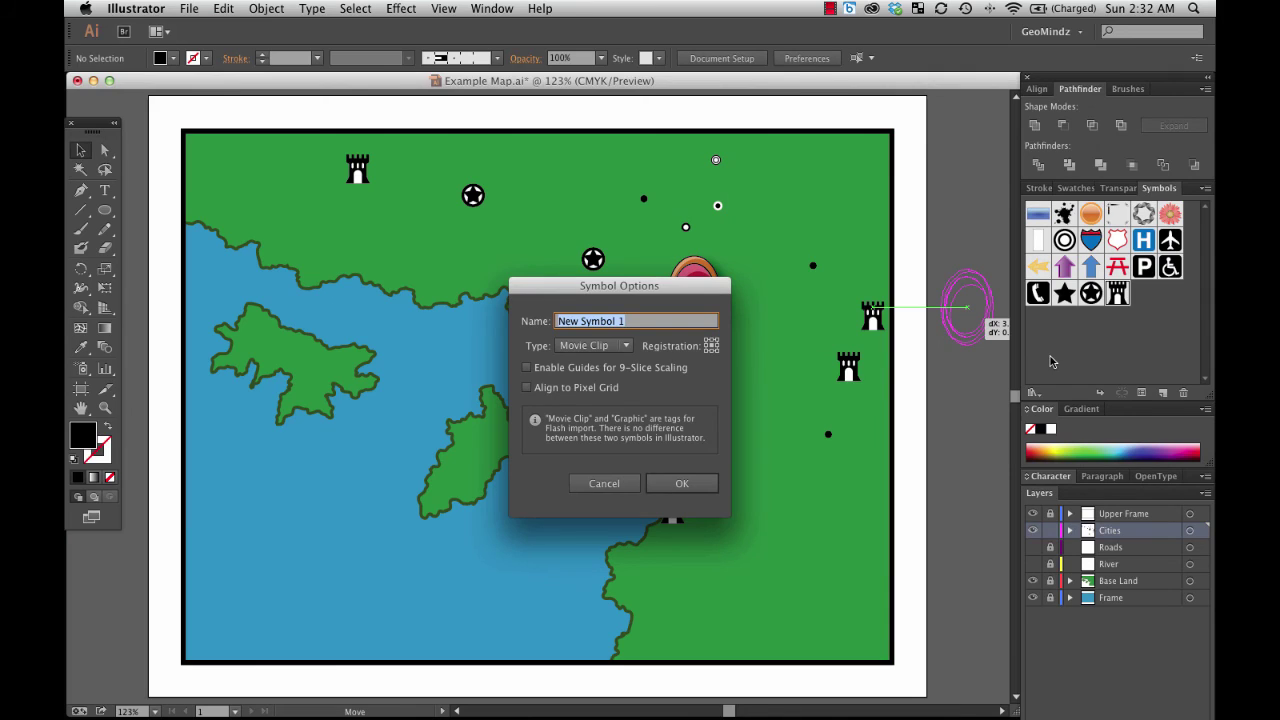
{"action": "type", "text": "Gem"}
{"action": "left_click", "coordinate": [682, 483]}
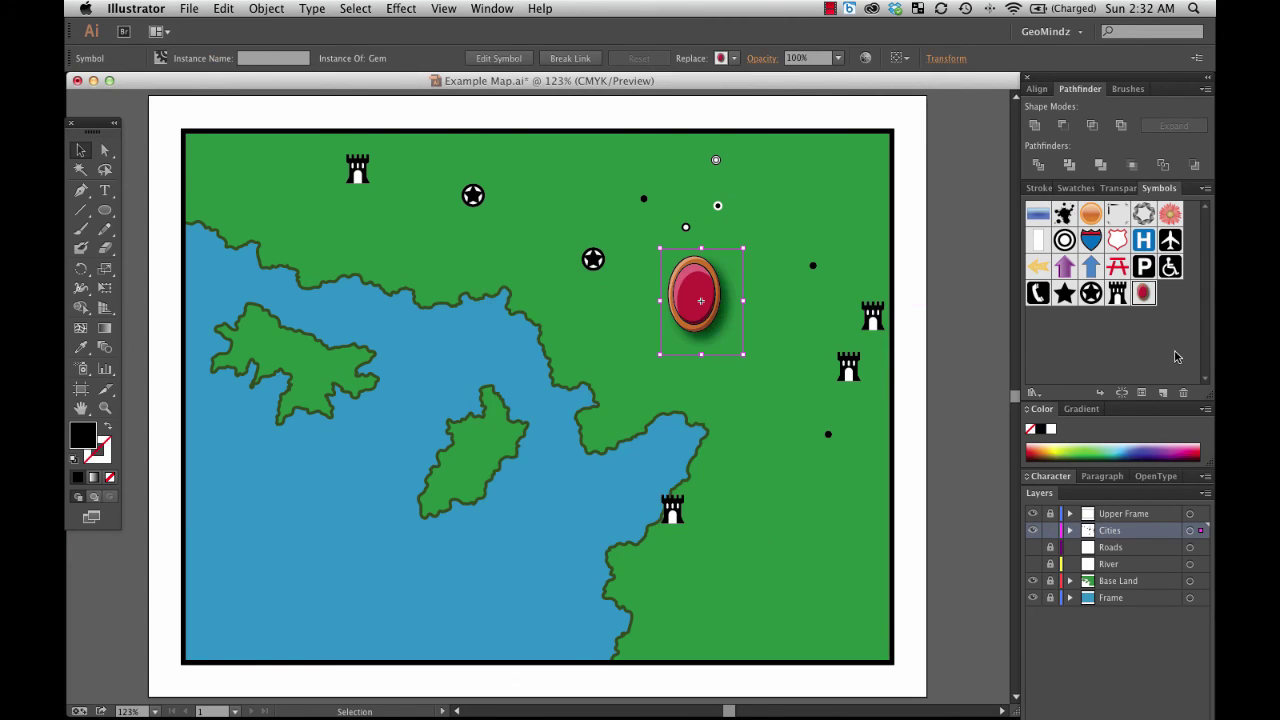
Place two Gem copies on the map, one beside the eastern bay
{"action": "left_click_drag", "start_coordinate": [1143, 292], "coordinate": [773, 455]}
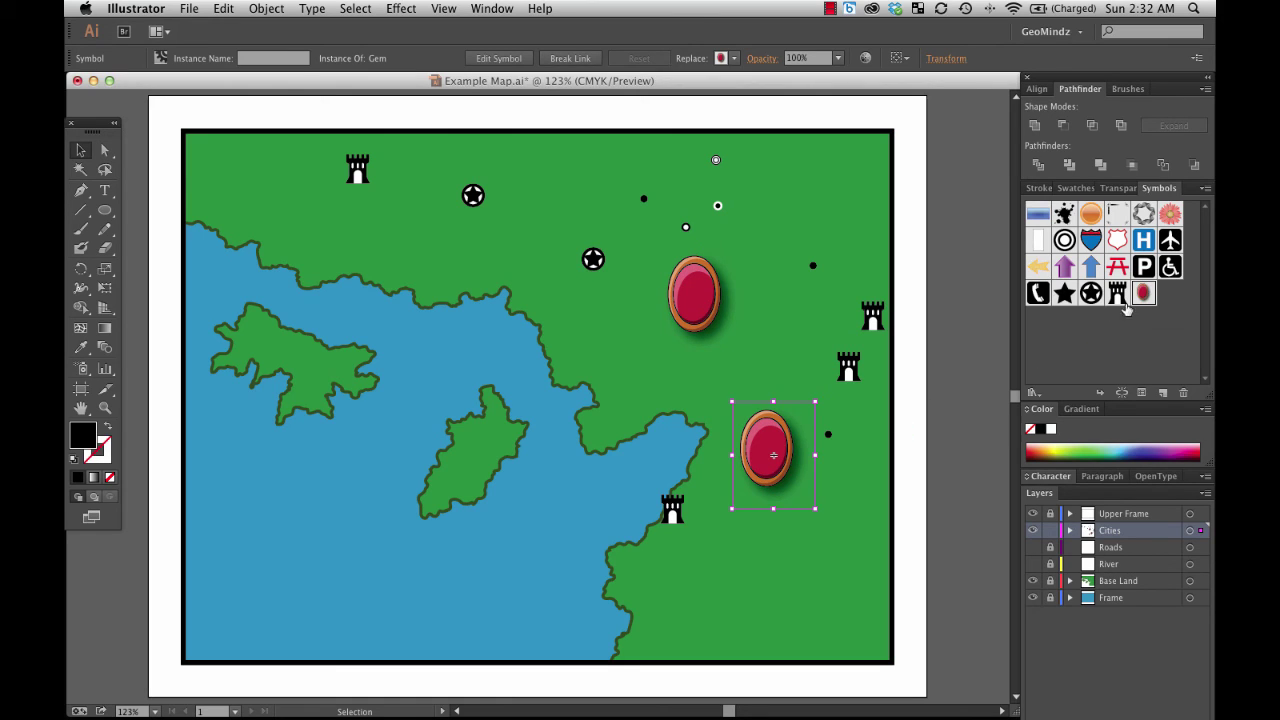
{"action": "left_click_drag", "start_coordinate": [1143, 292], "coordinate": [837, 187]}
{"action": "left_click", "coordinate": [760, 240]}
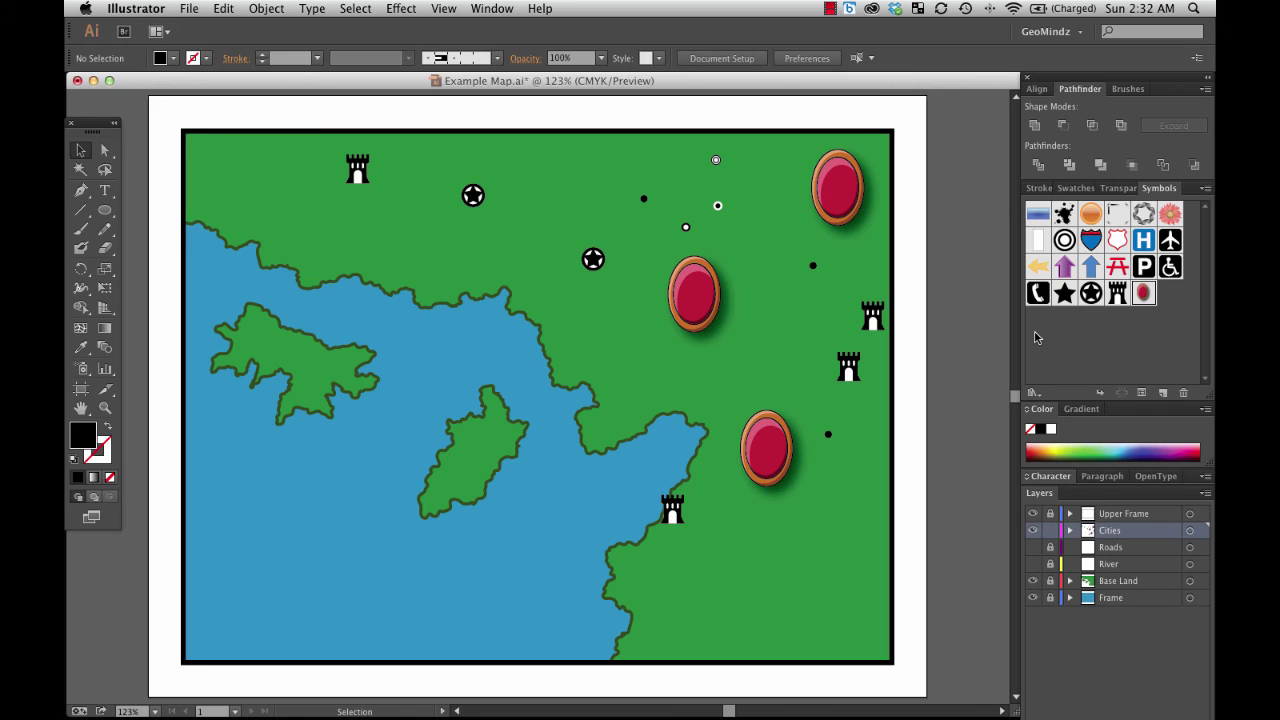
Add one more Tower copy on the northern land, left of the lower star marker
{"action": "left_click", "coordinate": [1046, 357]}
{"action": "left_click_drag", "start_coordinate": [1117, 292], "coordinate": [485, 245]}
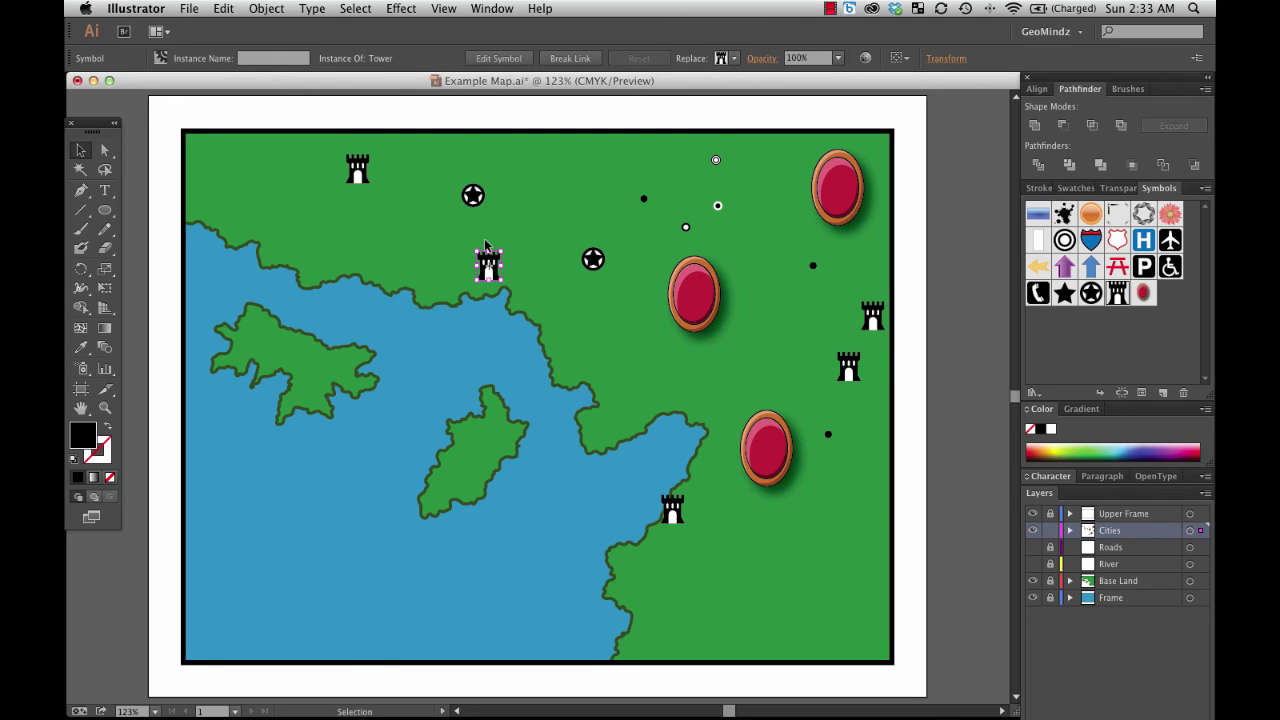